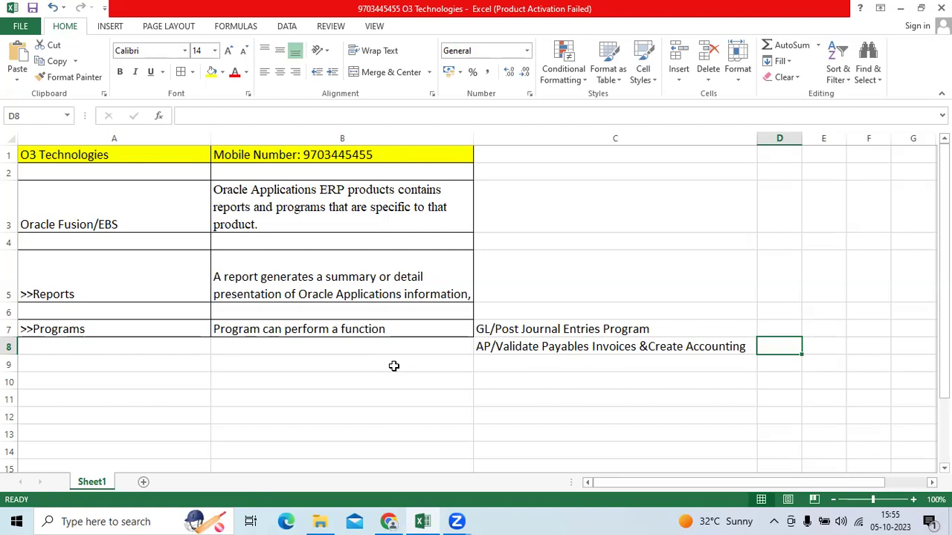
- Switch to the Oracle invoice workbench in Chrome and open the Validate Invoices process request
left_click(384, 328)
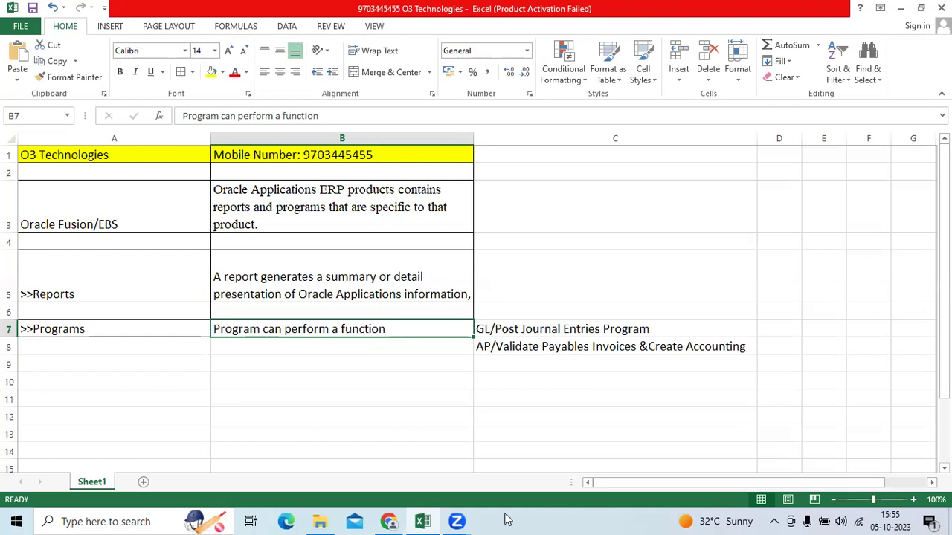
left_click(387, 518)
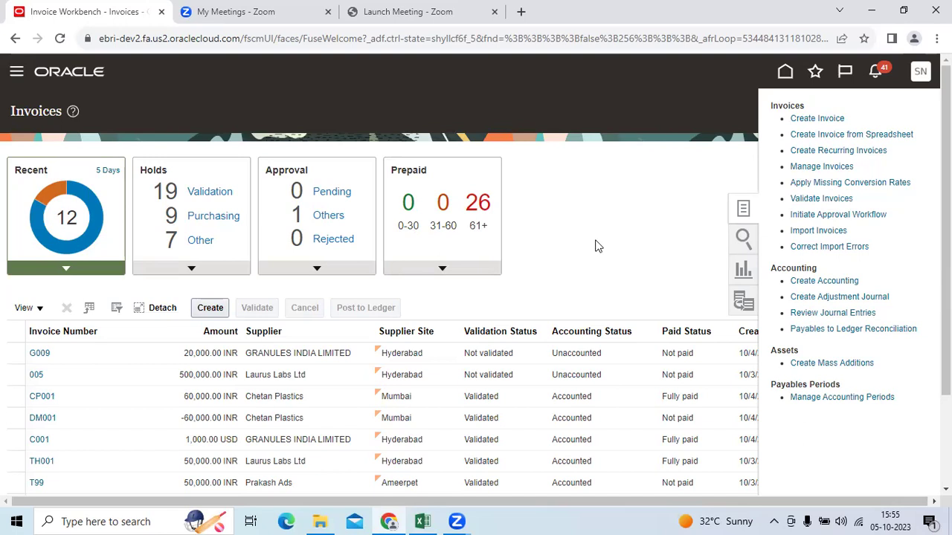
left_click(794, 198)
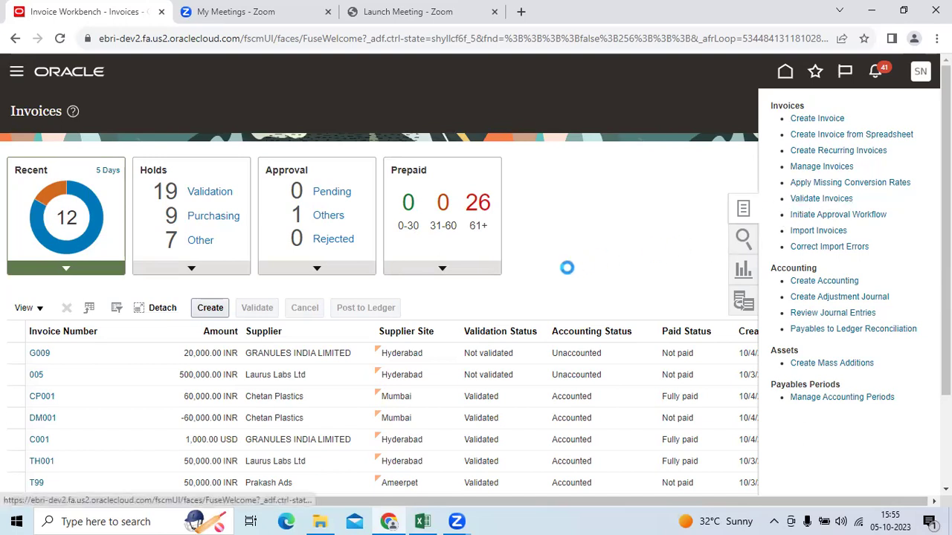
scroll(170, 202, "down", 1)
scroll(171, 208, "down", 1)
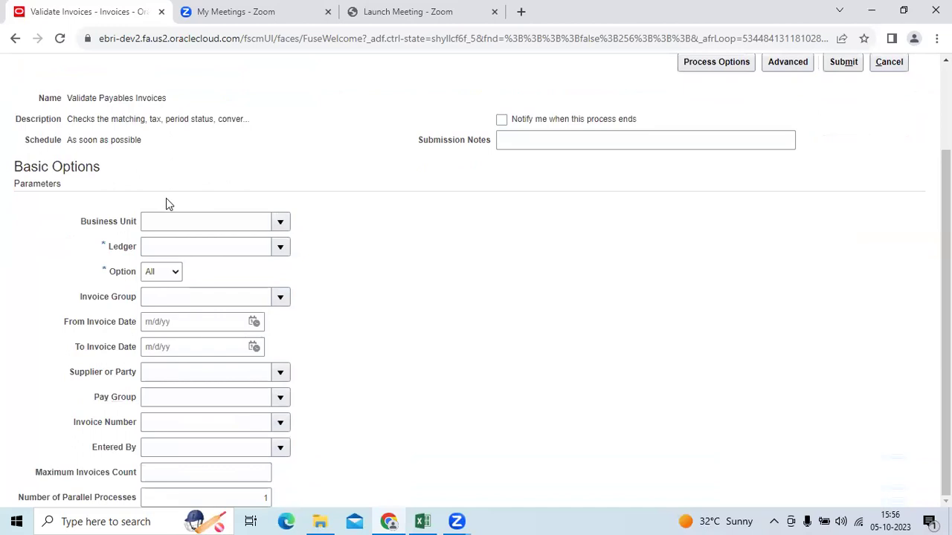
scroll(167, 200, "up", 2)
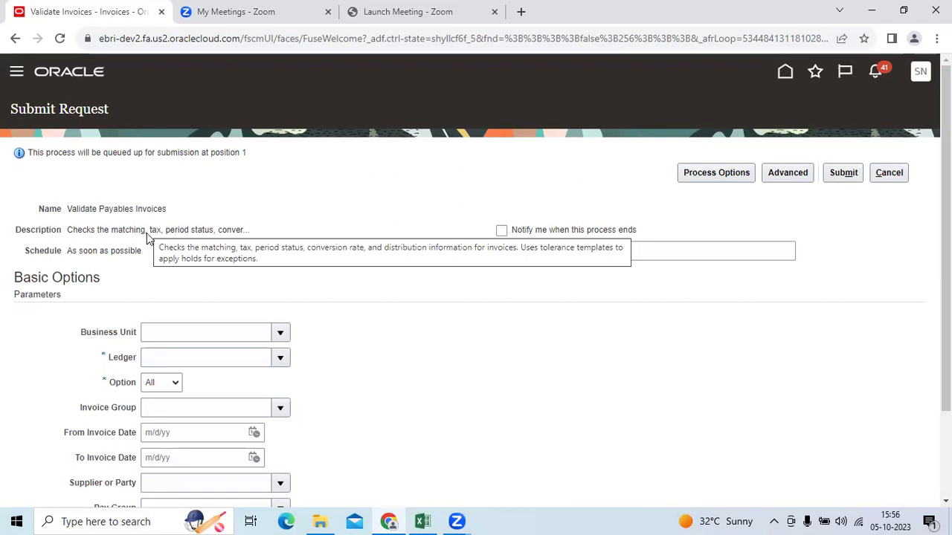
- Search the business units for PCC and set the request's Business Unit to PCC India Business Unit
scroll(267, 223, "down", 2)
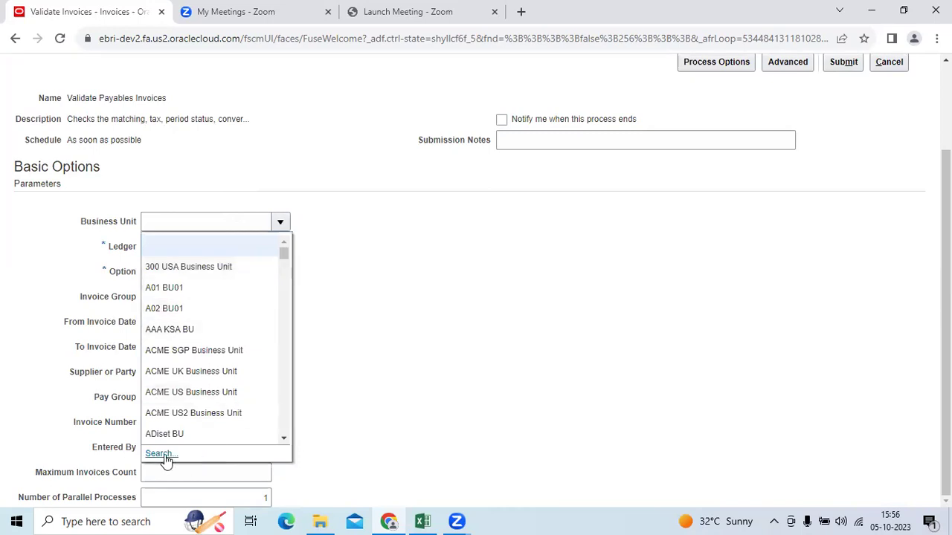
left_click(280, 297)
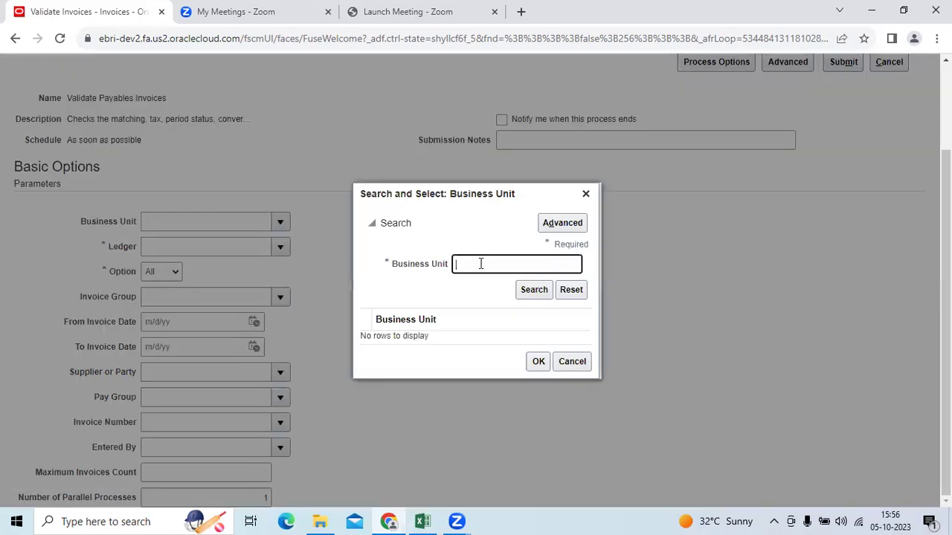
type("PCC")
key("Return")
left_click(451, 339)
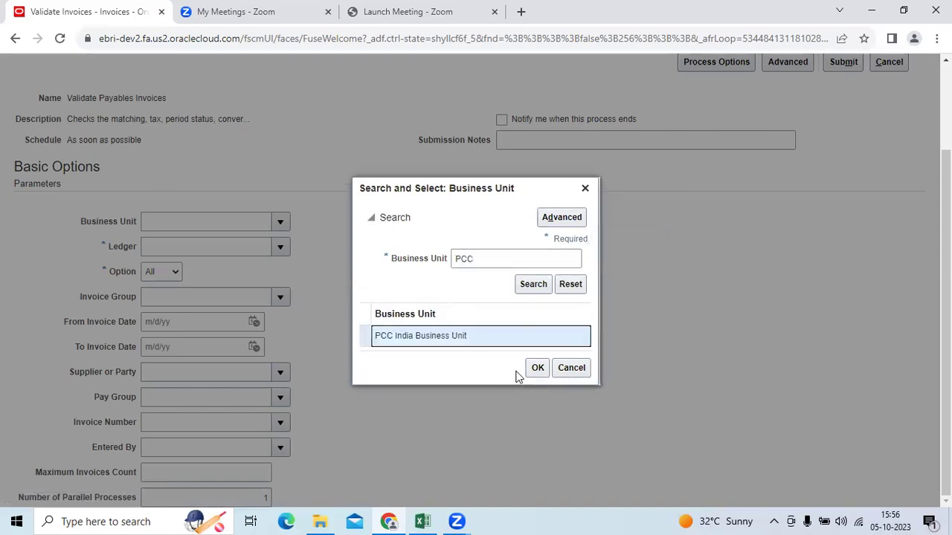
left_click(536, 367)
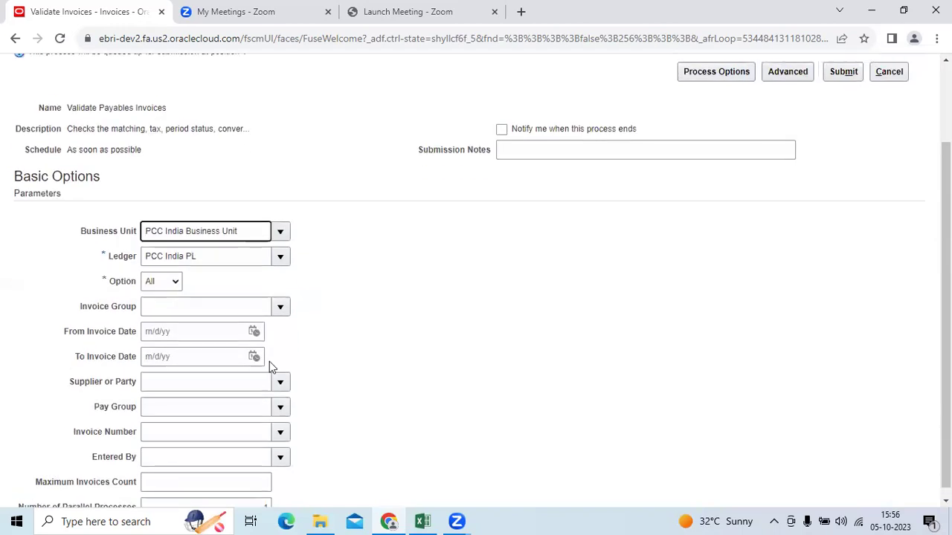
- Submit the Validate Payables Invoices process and return to the invoice workbench
left_click(842, 174)
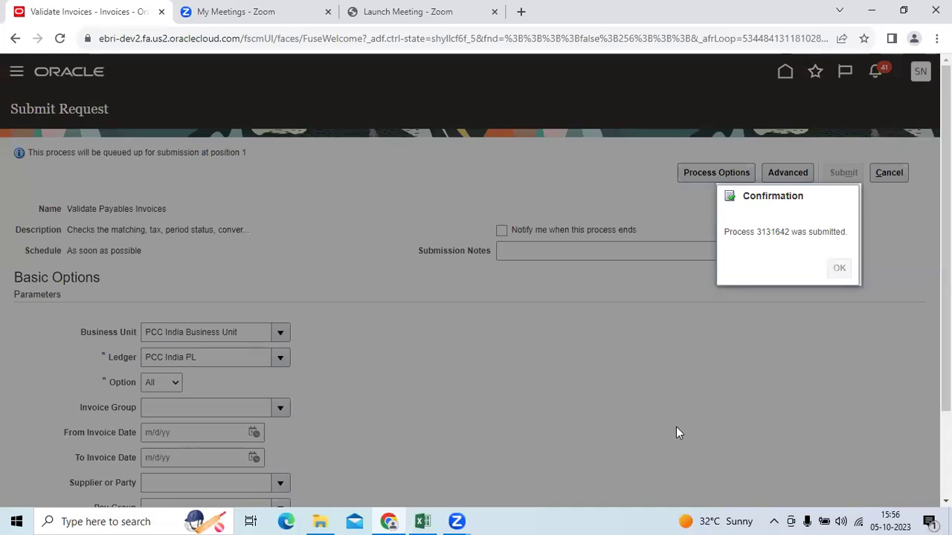
key("Return")
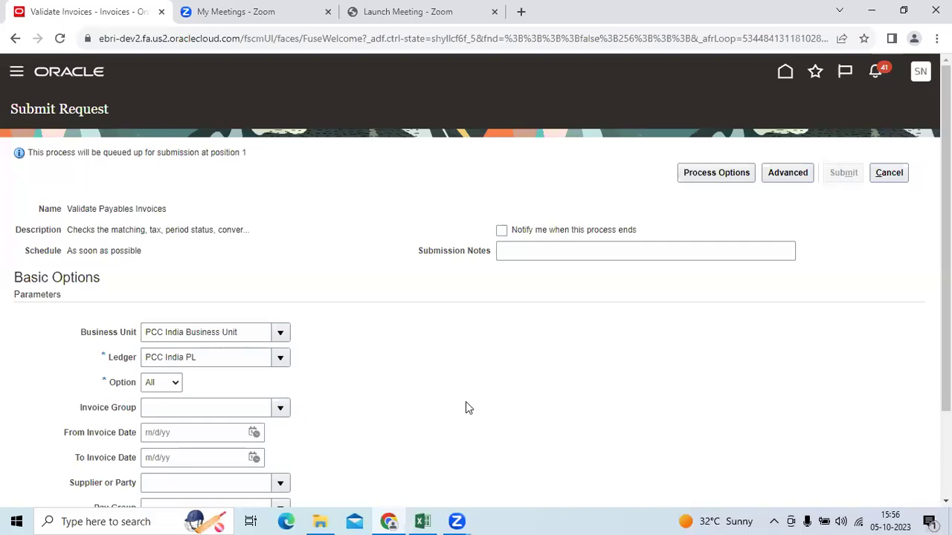
left_click(889, 174)
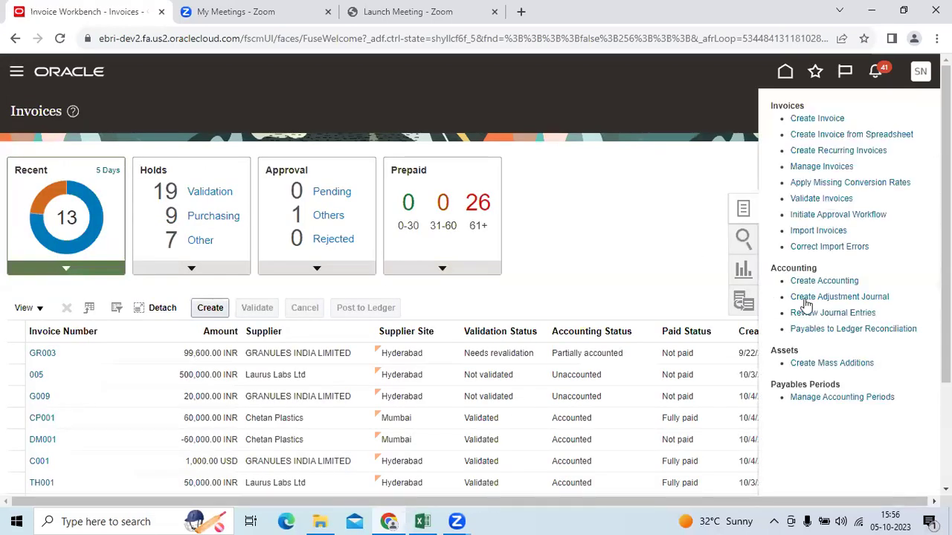
- Open the Create Accounting process request and set its Subledger Application to Payables
left_click(825, 281)
scroll(283, 242, "down", 2)
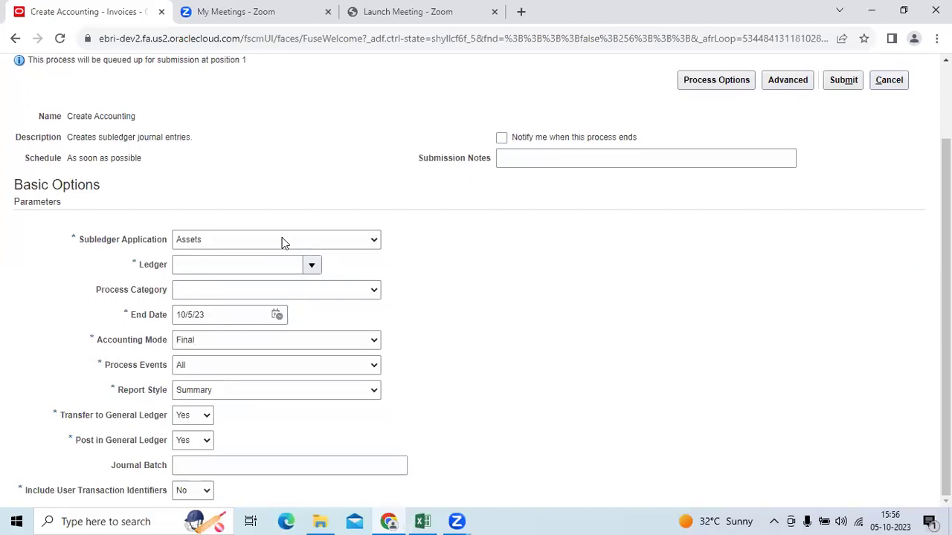
left_click(282, 237)
left_click(303, 330)
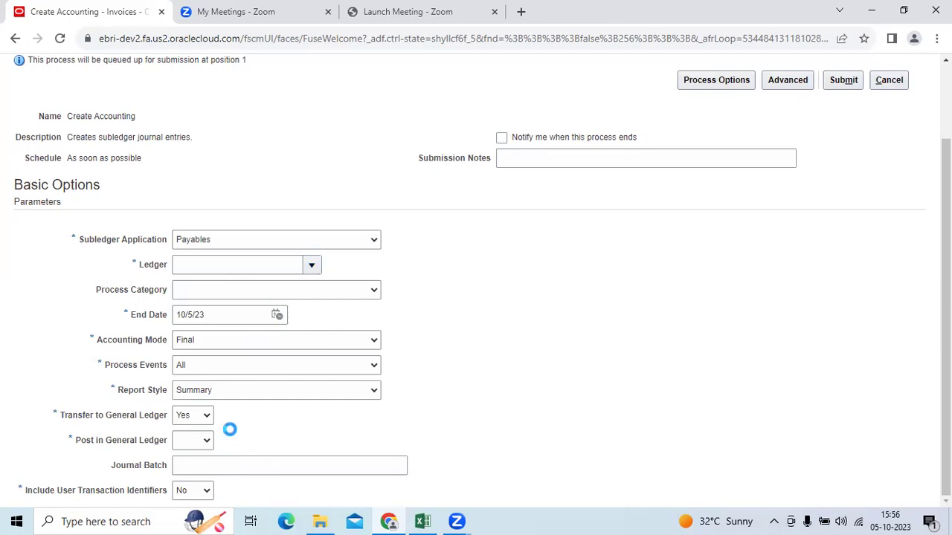
key("Return")
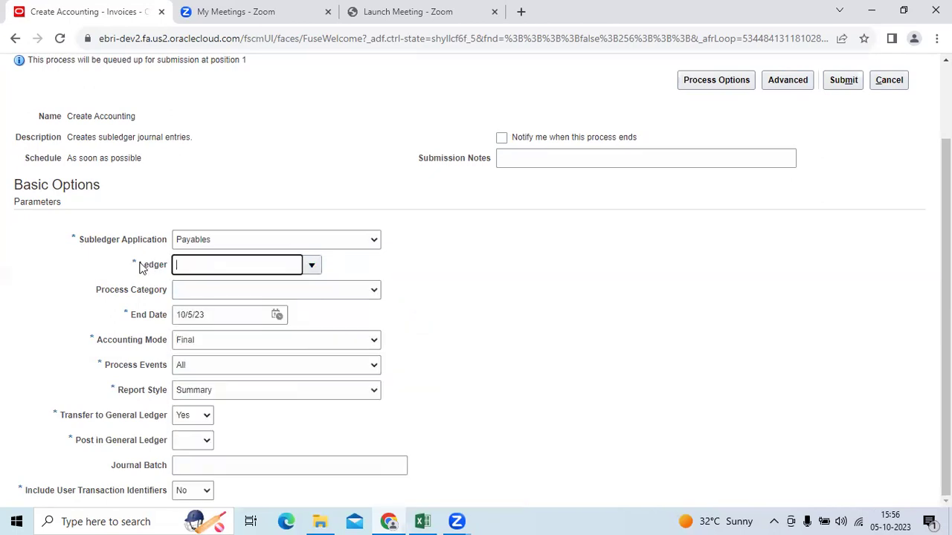
- Set the Create Accounting ledger to PCC India PL and submit the process
left_click_drag(140, 265, 165, 265)
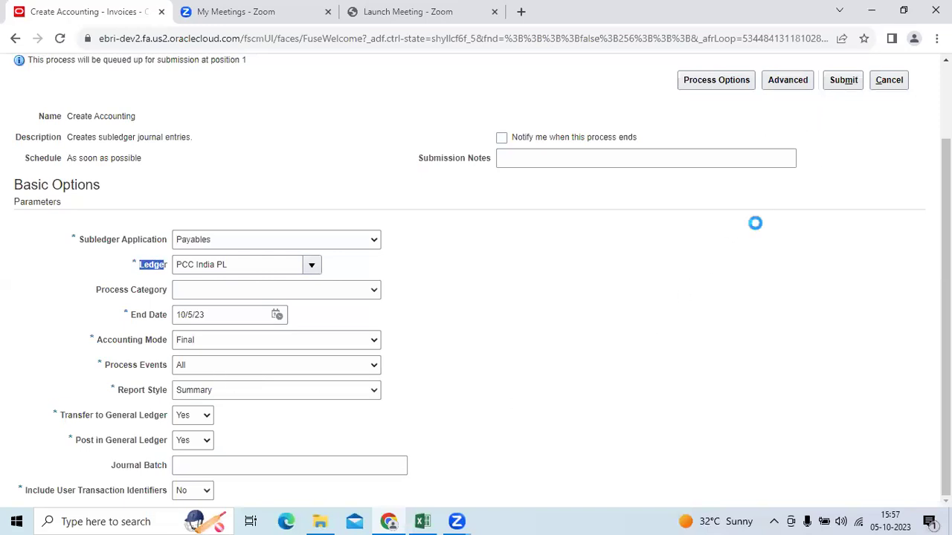
left_click(843, 80)
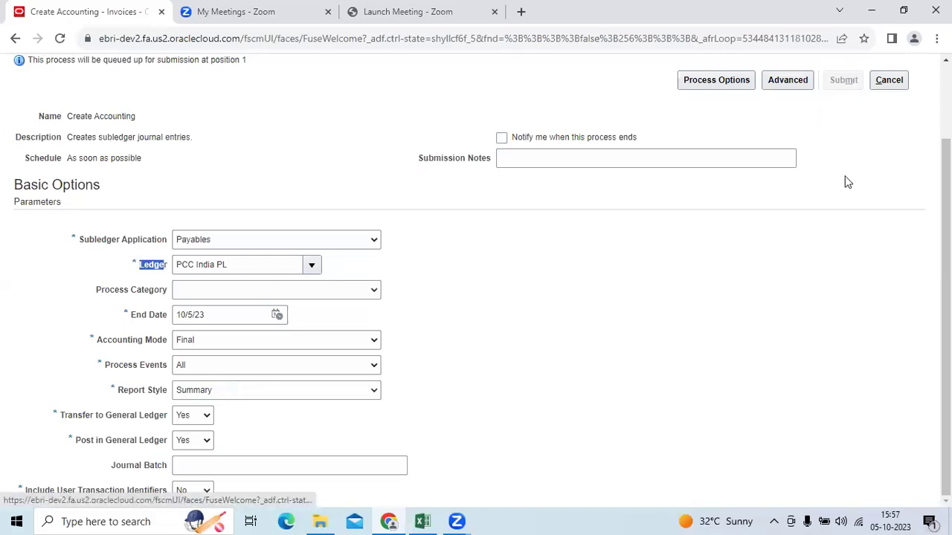
key("Return")
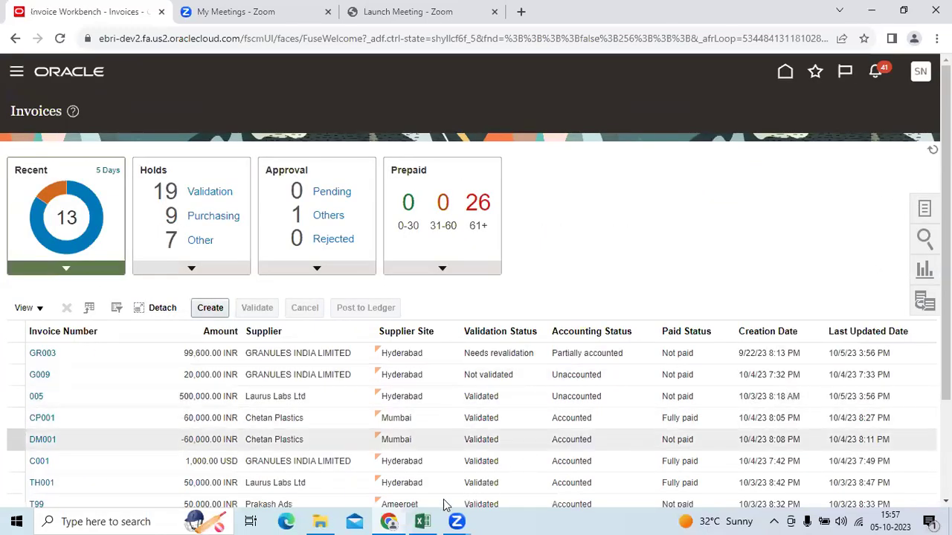
left_click(422, 520)
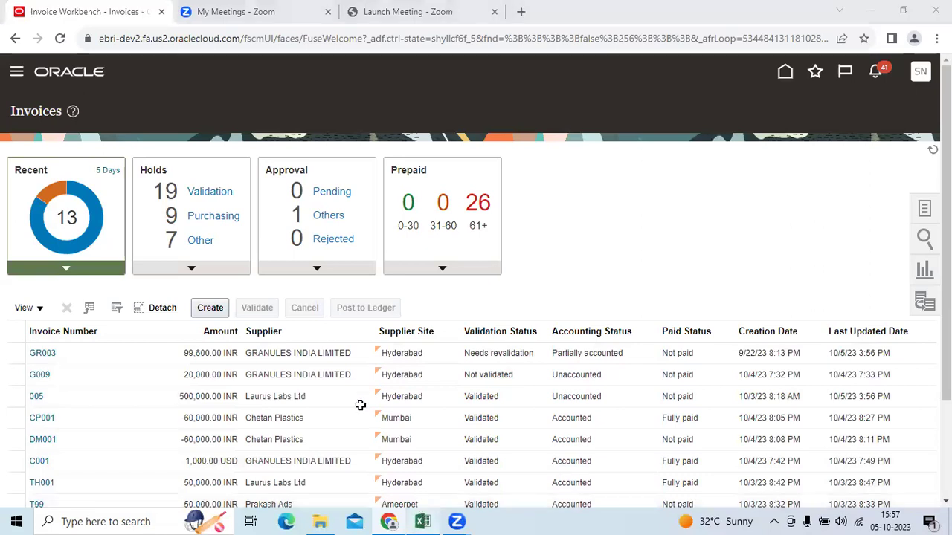
left_click(372, 377)
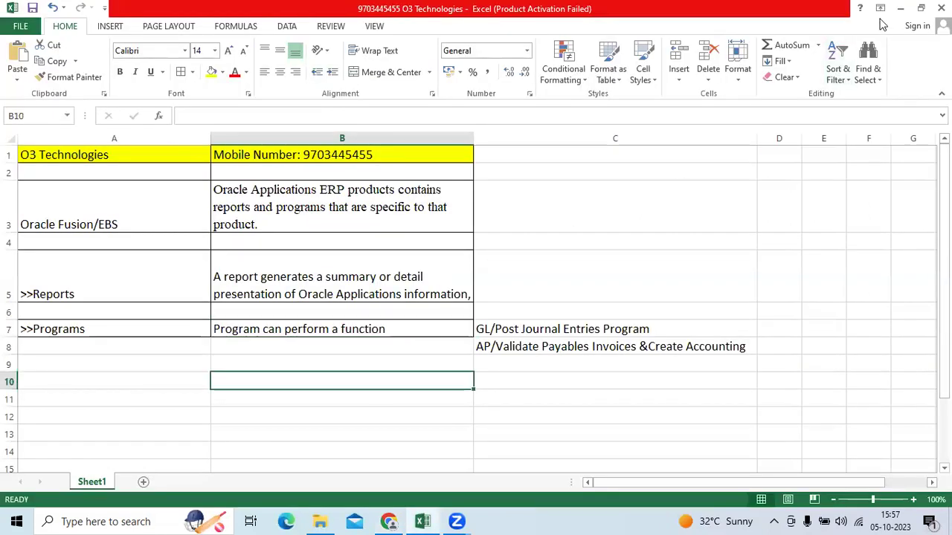
left_click(388, 520)
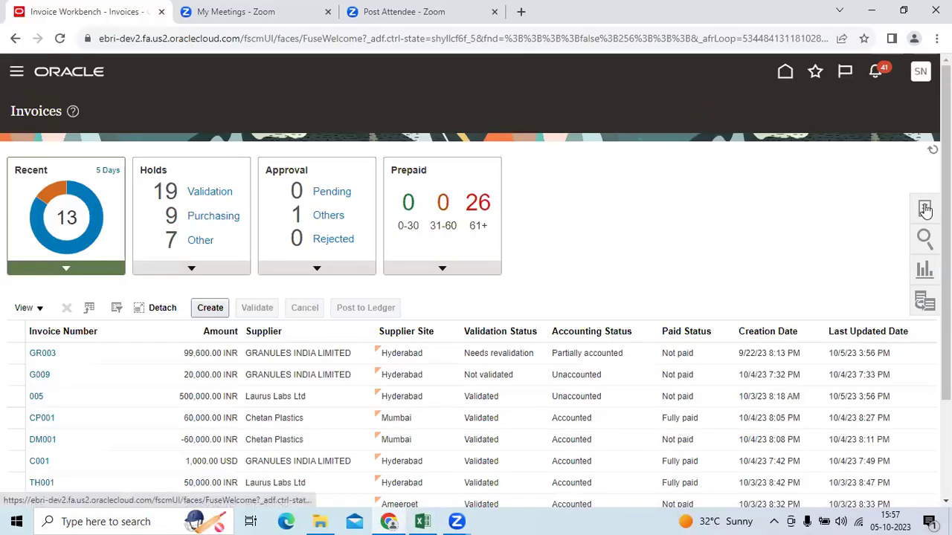
- Expand Shared Reports and Analytics in the invoice workbench and open the Posted Invoice Register
left_click(926, 272)
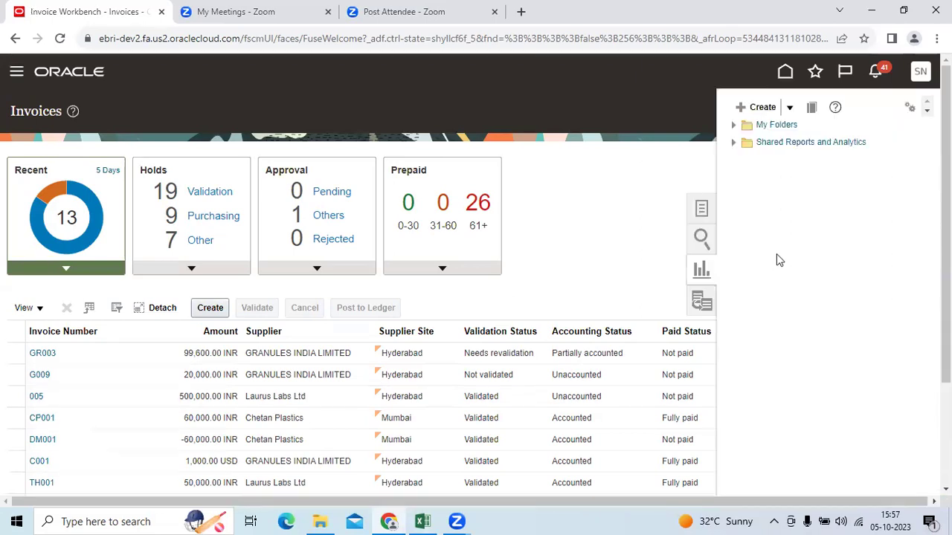
left_click(735, 143)
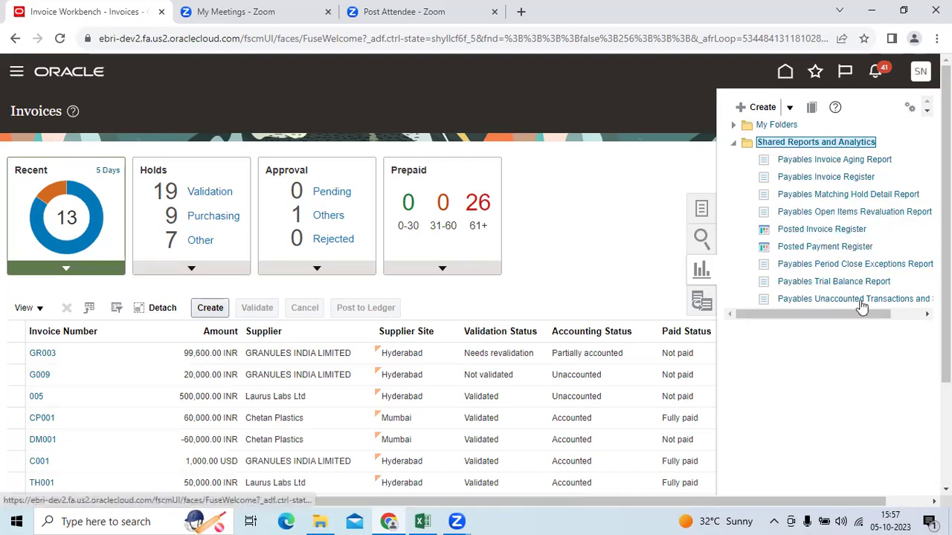
left_click(834, 230)
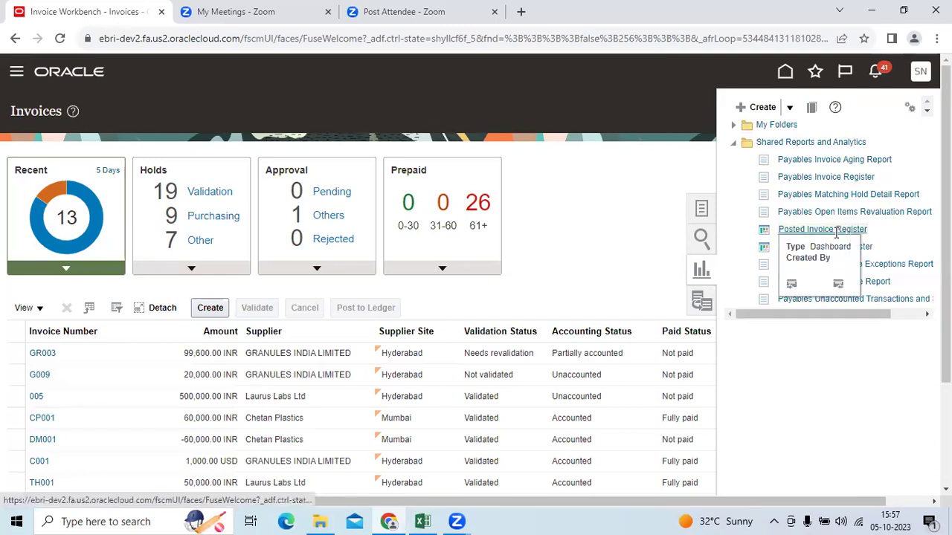
left_click(792, 287)
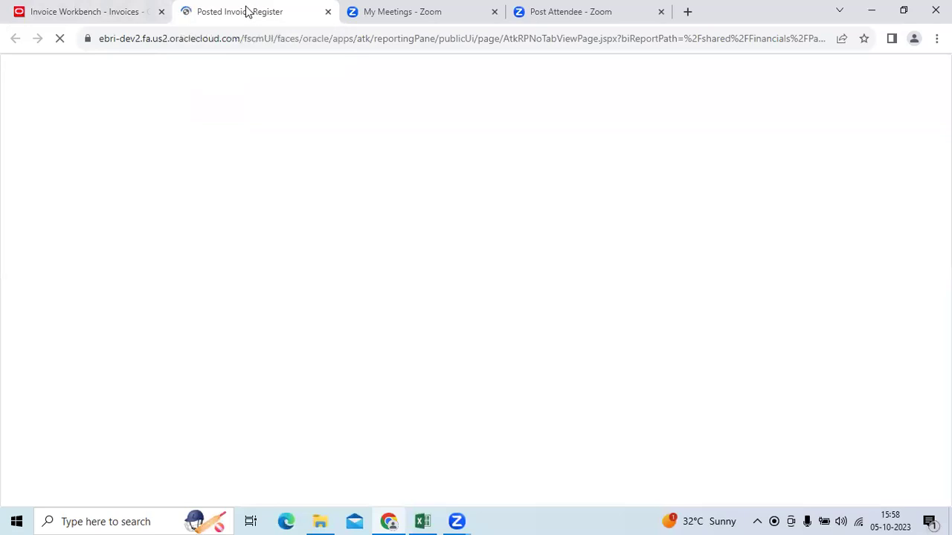
- Return to the Invoice Workbench page, go to Scheduled Processes under Tools, and start scheduling a new process
left_click(69, 9)
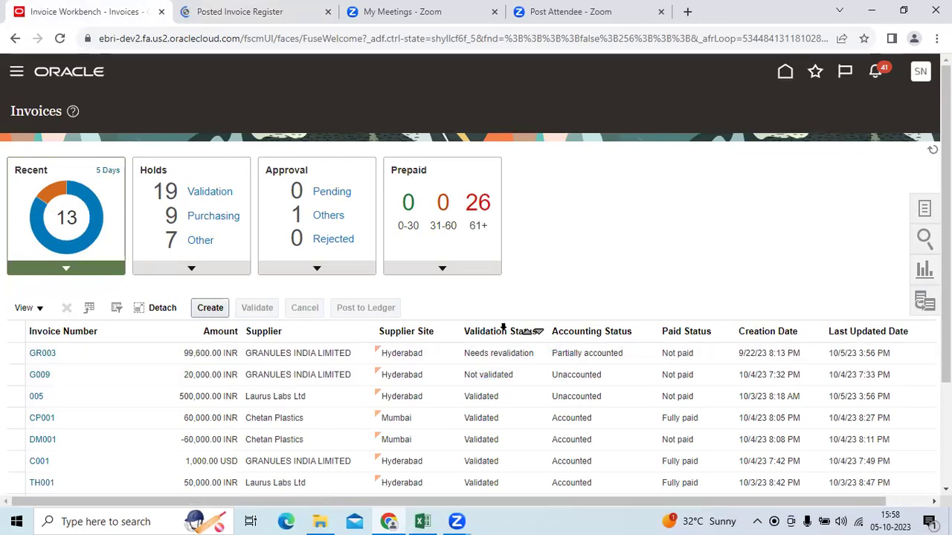
scroll(308, 320, "down", 2)
scroll(356, 375, "up", 2)
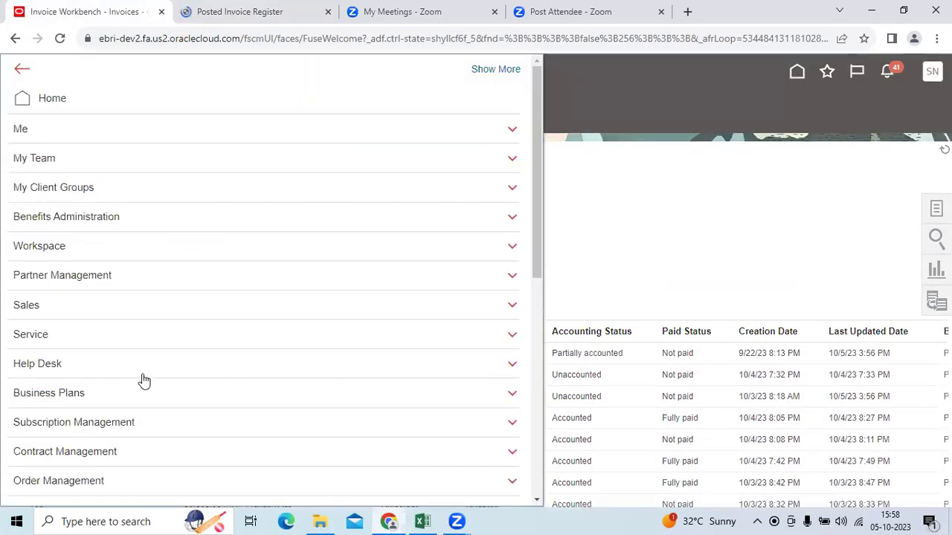
scroll(298, 438, "down", 5)
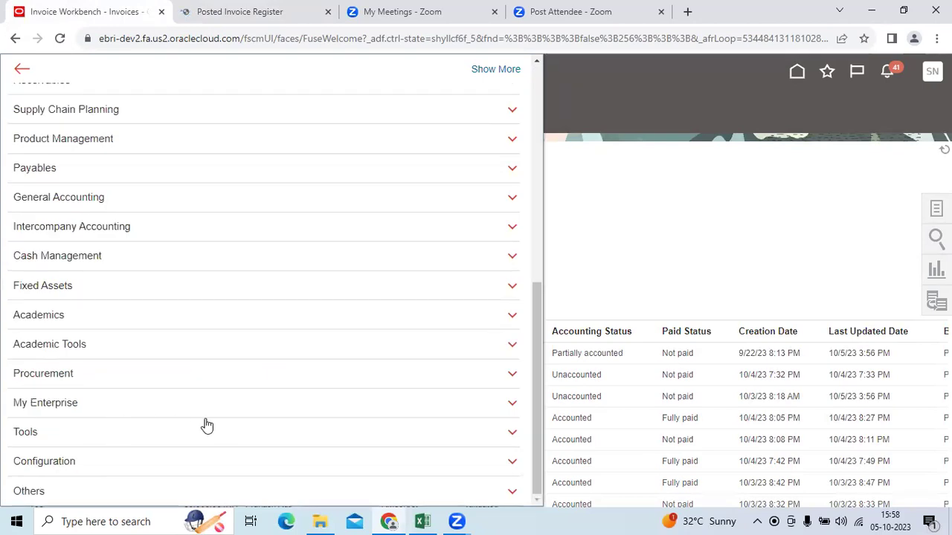
left_click(206, 428)
scroll(303, 381, "down", 1)
left_click(423, 295)
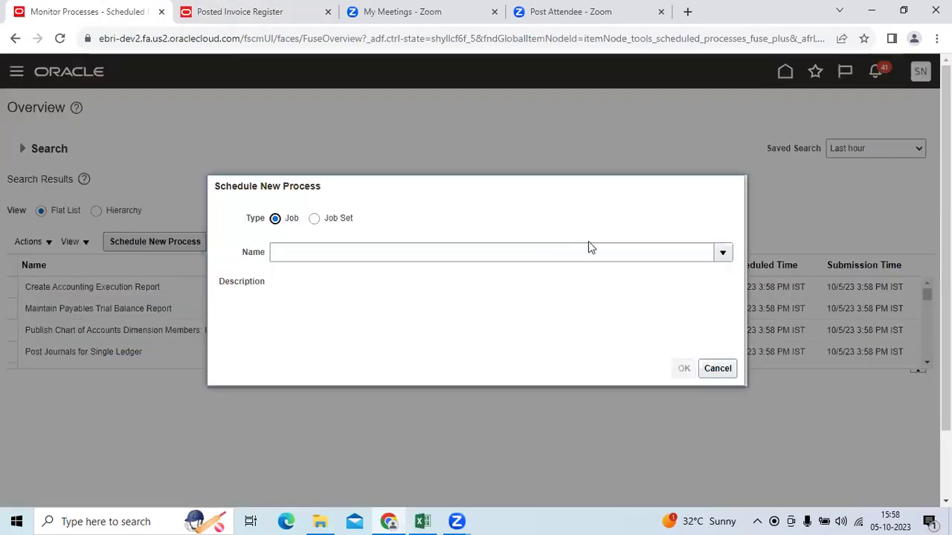
- Search the process names for %pAYABLE% and select Payables Invoice Register as the new process
left_click(446, 254)
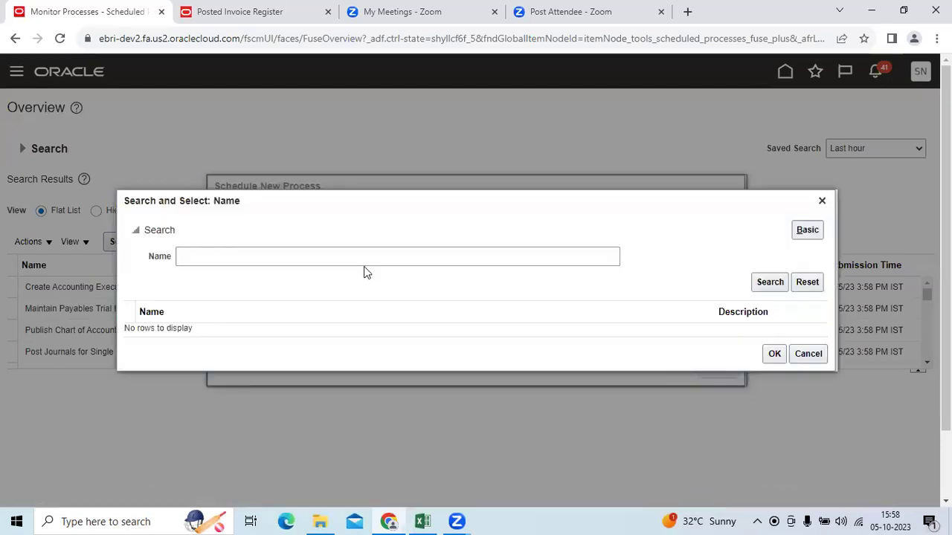
left_click(357, 255)
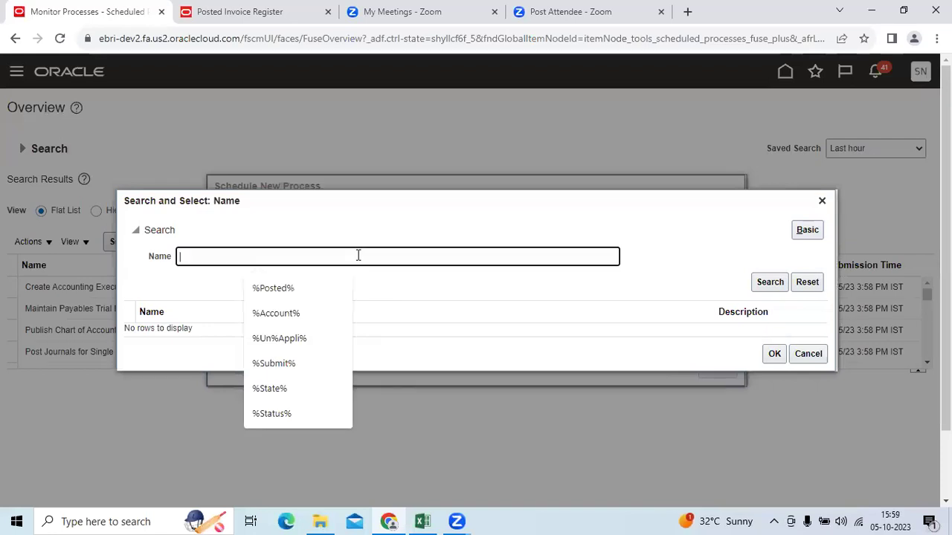
type("%pAYABLE%")
left_click(770, 282)
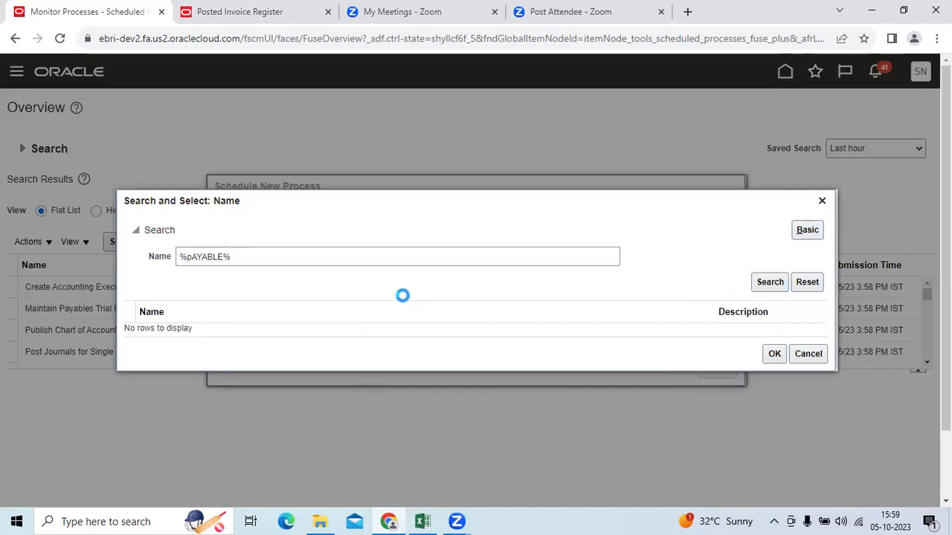
left_click(248, 421)
left_click(774, 463)
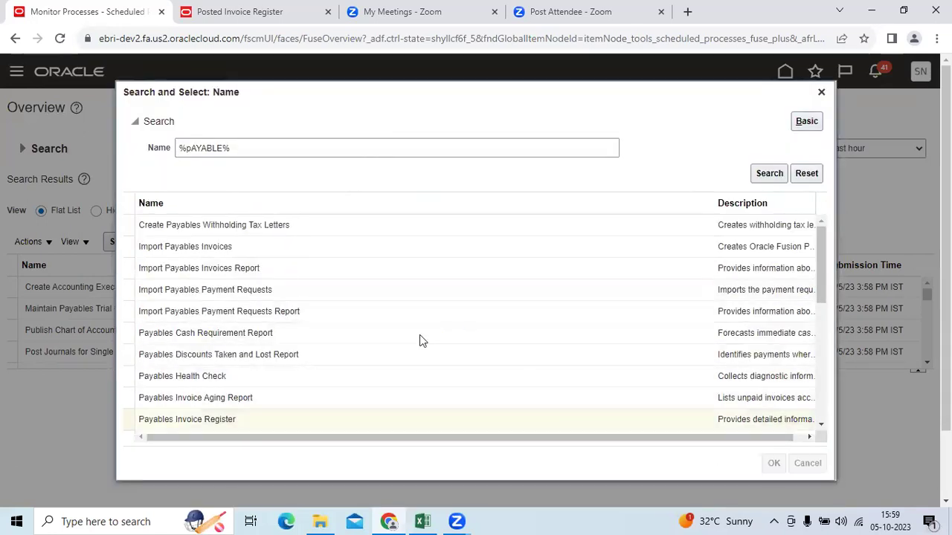
left_click(675, 368)
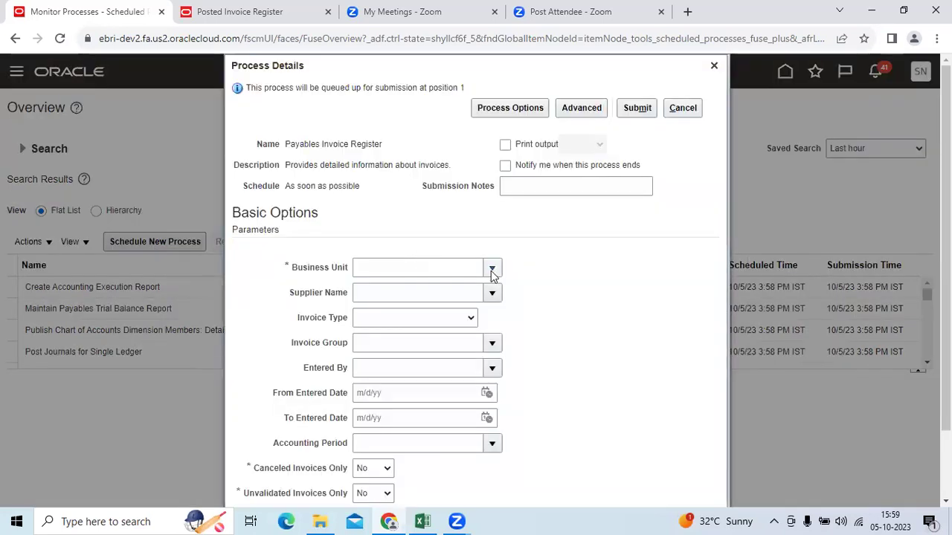
- Search the business units for pcc and set the Business Unit parameter to PCC India Business Unit
left_click(413, 273)
key("Escape")
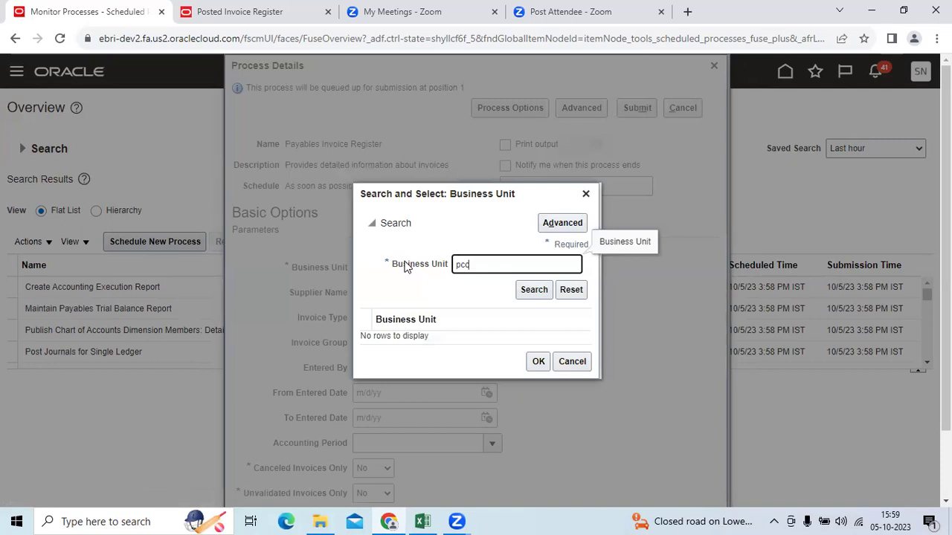
key("Return")
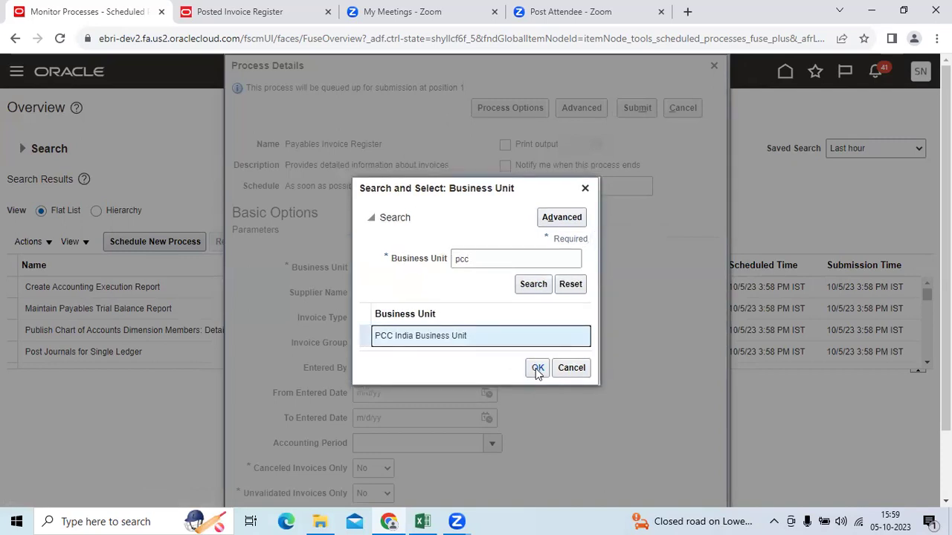
left_click(538, 365)
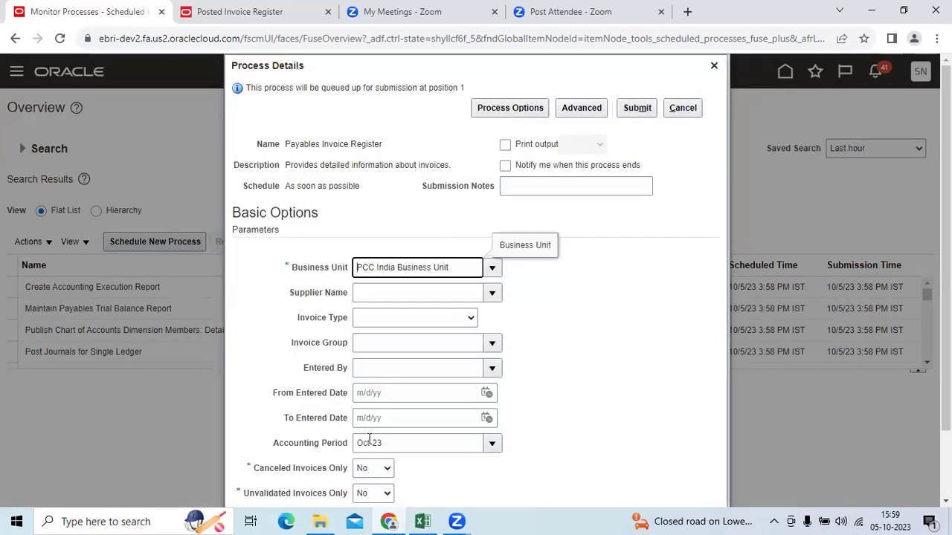
- Review the remaining report parameters, submit the Payables Invoice Register process and acknowledge the submission
scroll(440, 392, "down", 1)
scroll(441, 391, "down", 1)
scroll(567, 267, "up", 2)
left_click(637, 108)
left_click(632, 203)
- Refresh the scheduled processes list until the Payables Invoice Register run finishes
left_click(544, 244)
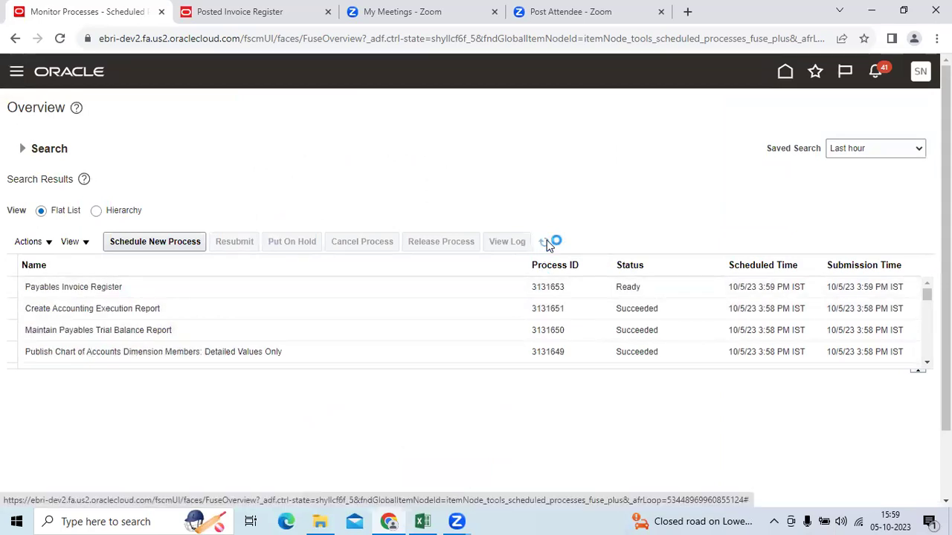
left_click(545, 243)
left_click(547, 242)
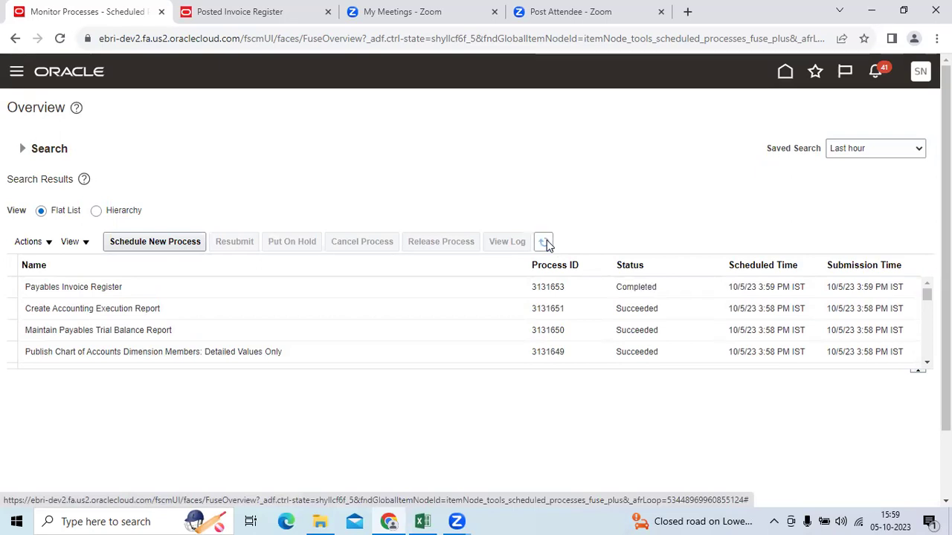
left_click(546, 244)
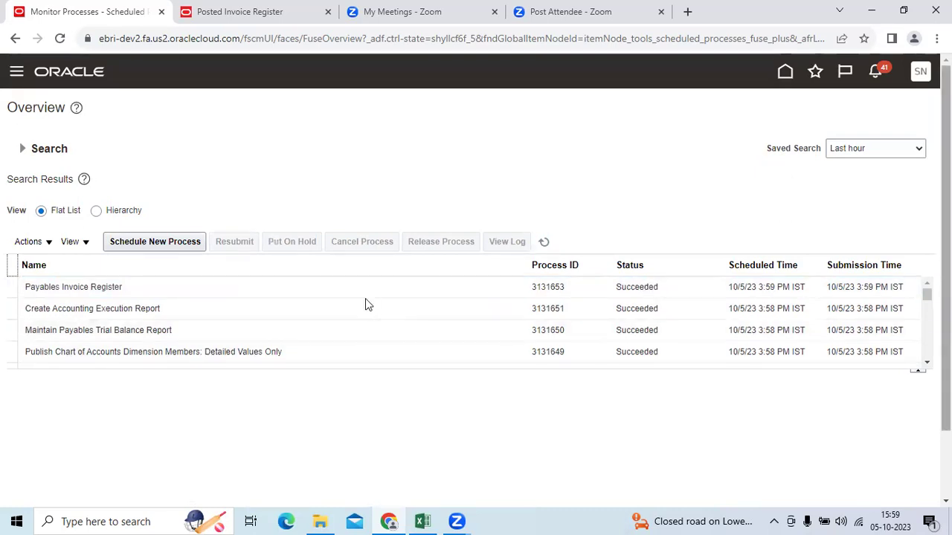
- Select the completed Payables Invoice Register process, republish its output, and export the report as a PDF
left_click(408, 287)
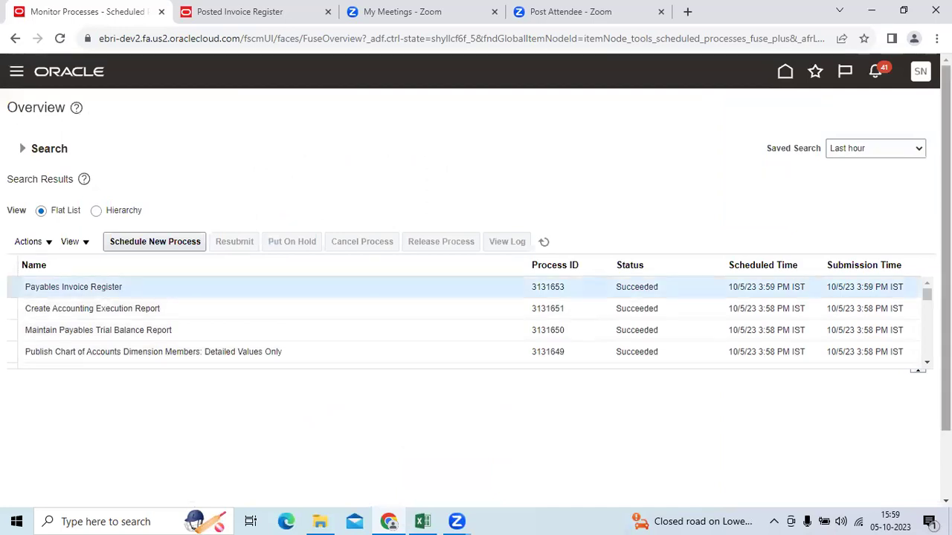
scroll(585, 173, "down", 2)
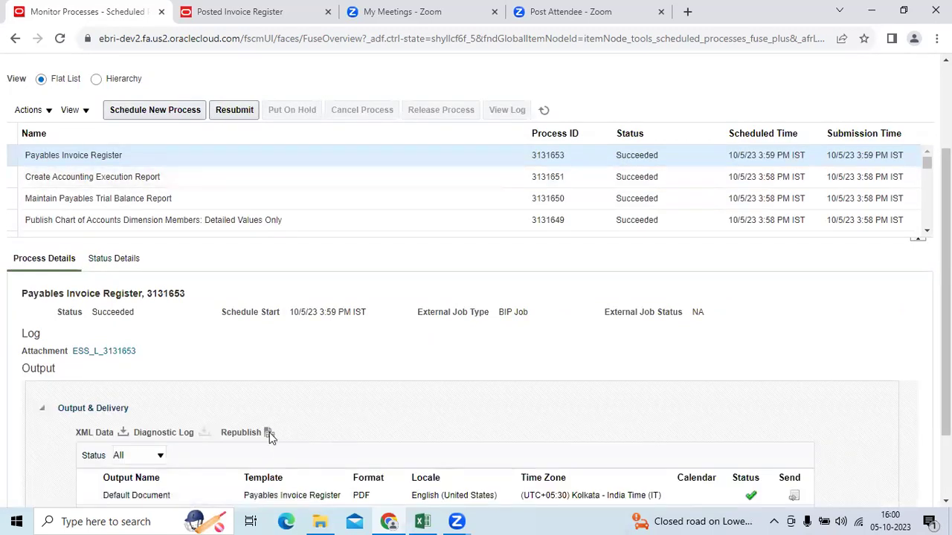
left_click(268, 432)
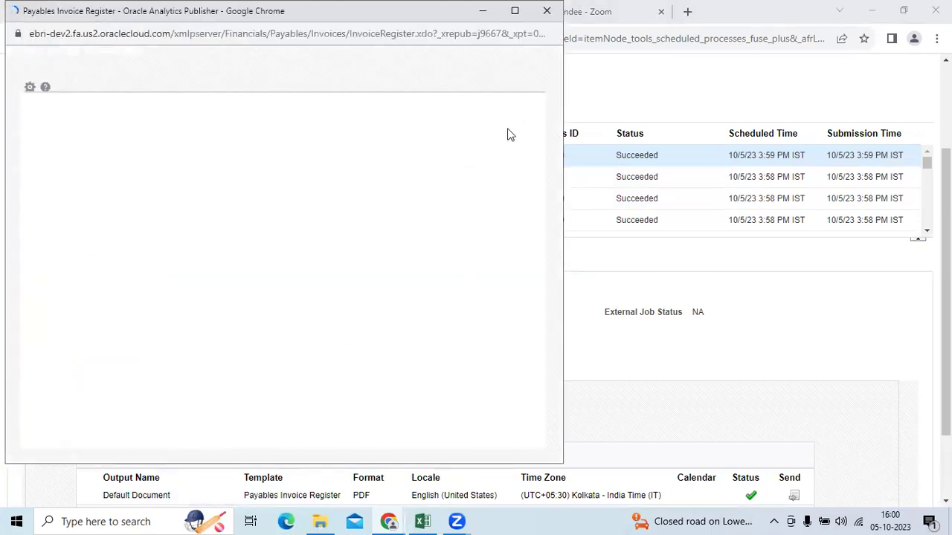
left_click(511, 96)
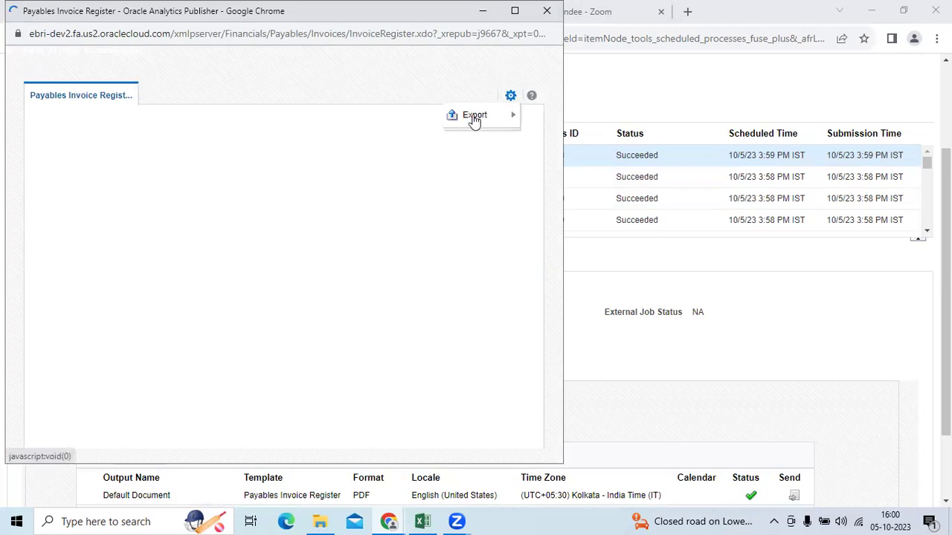
mouse_move(474, 121)
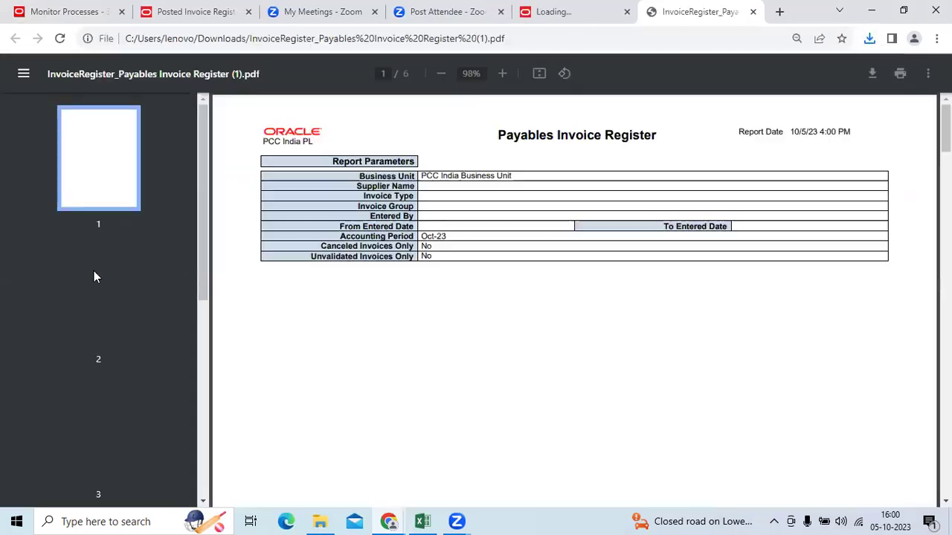
- Look through the pages of the exported Payables Invoice Register PDF and return to its report parameters
left_click(101, 262)
scroll(480, 332, "down", 20)
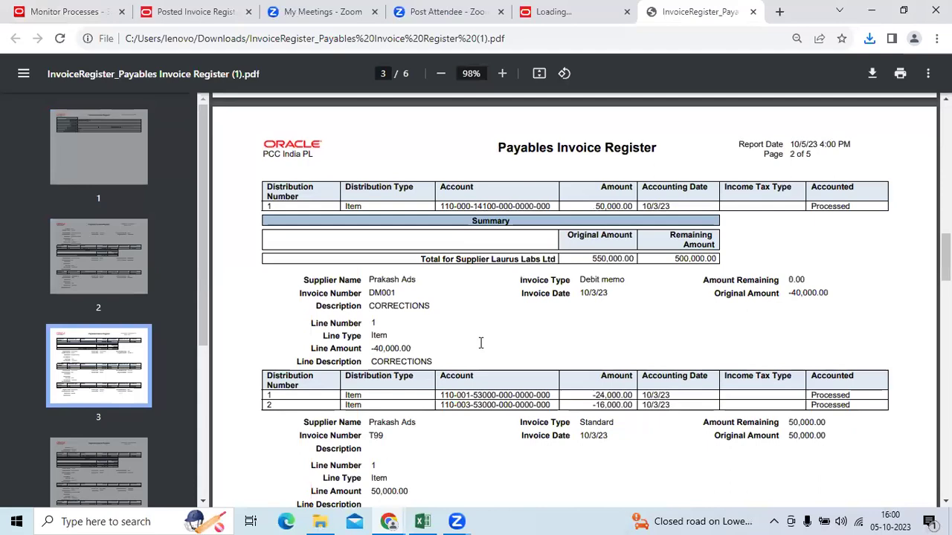
scroll(483, 356, "up", 20)
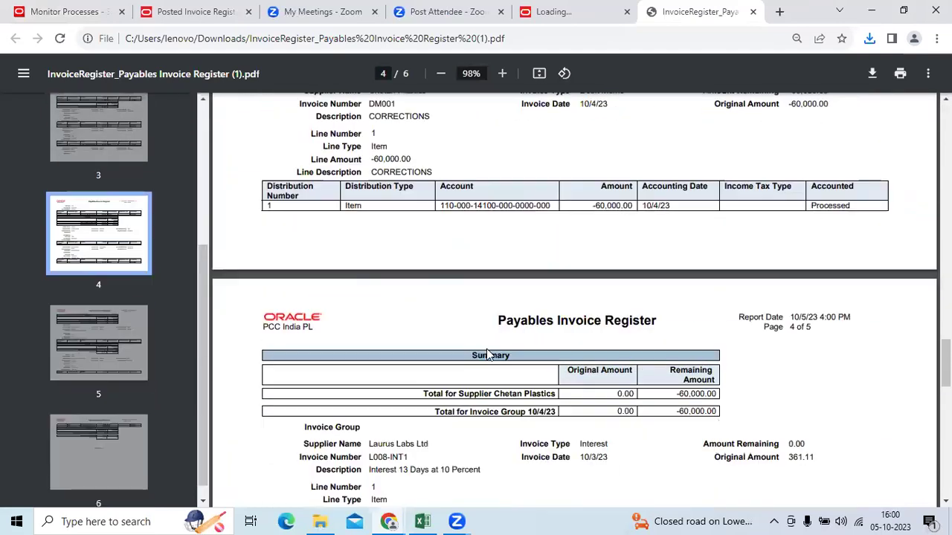
scroll(502, 302, "up", 4)
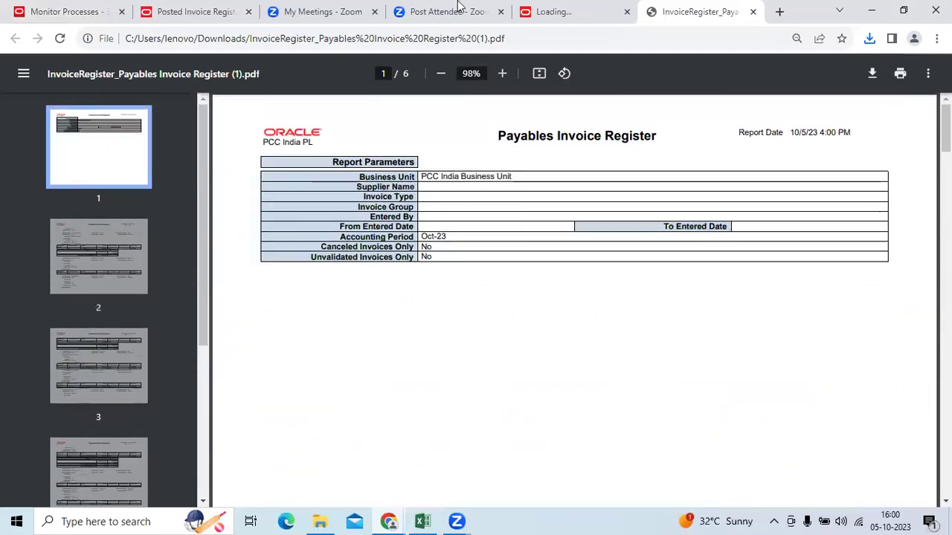
- Return to the scheduled processes page and select the Validate Payables Invoices process to view its details
left_click(190, 11)
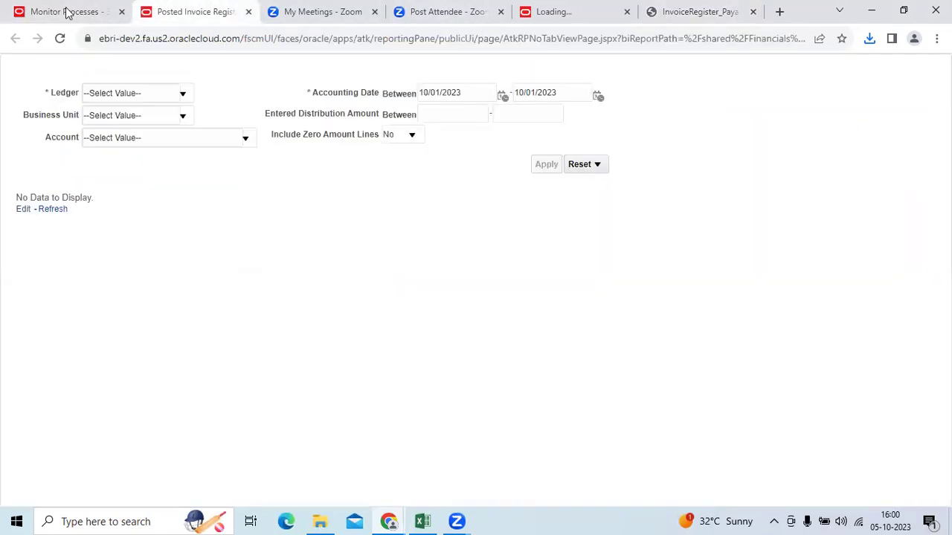
key("ctrl+shift+Tab")
scroll(208, 188, "down", 2)
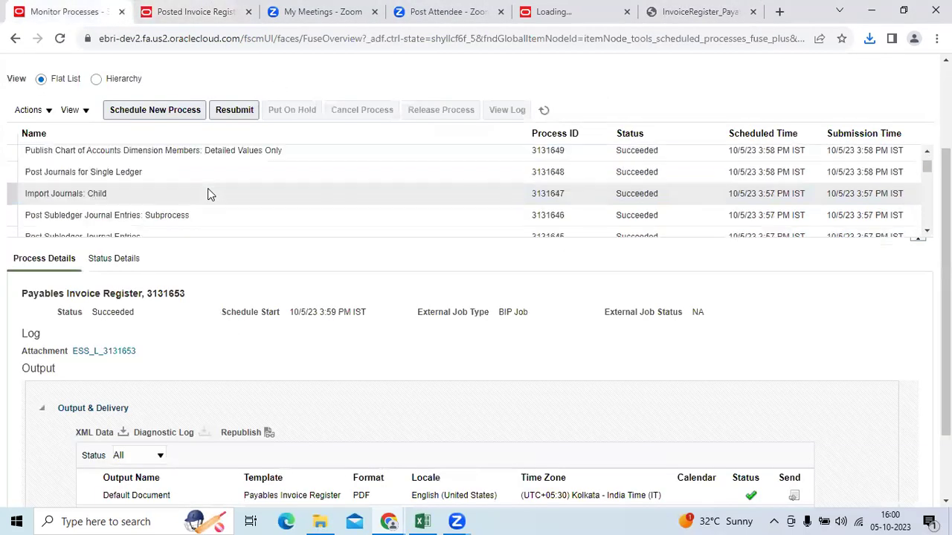
scroll(208, 193, "down", 2)
scroll(197, 190, "down", 3)
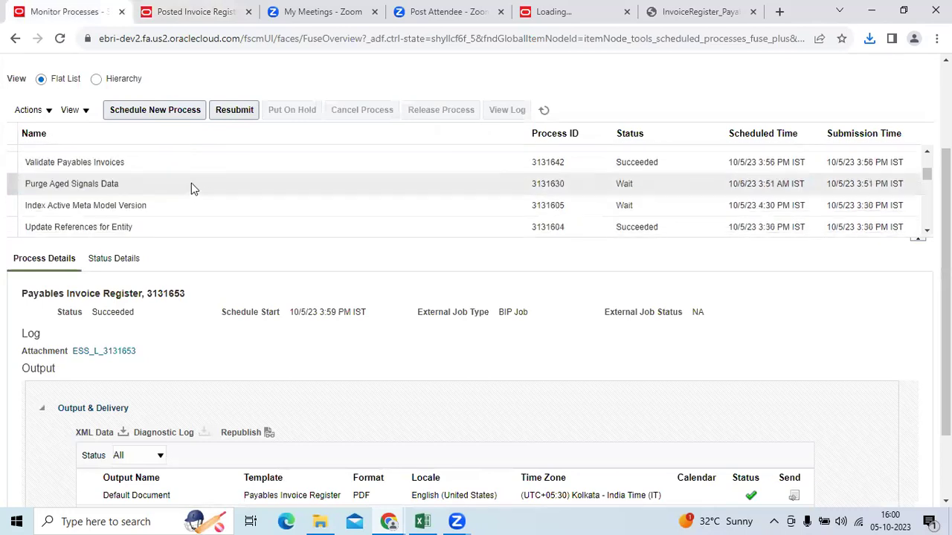
left_click(203, 167)
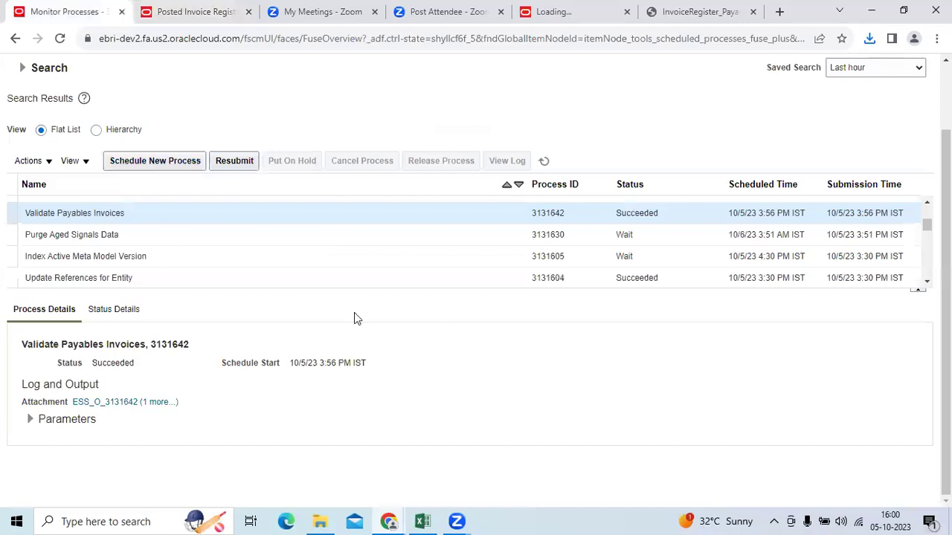
- Read the Validate Payables Invoices output file 3131642.txt, close it, and check the process's full attachment list
left_click(103, 403)
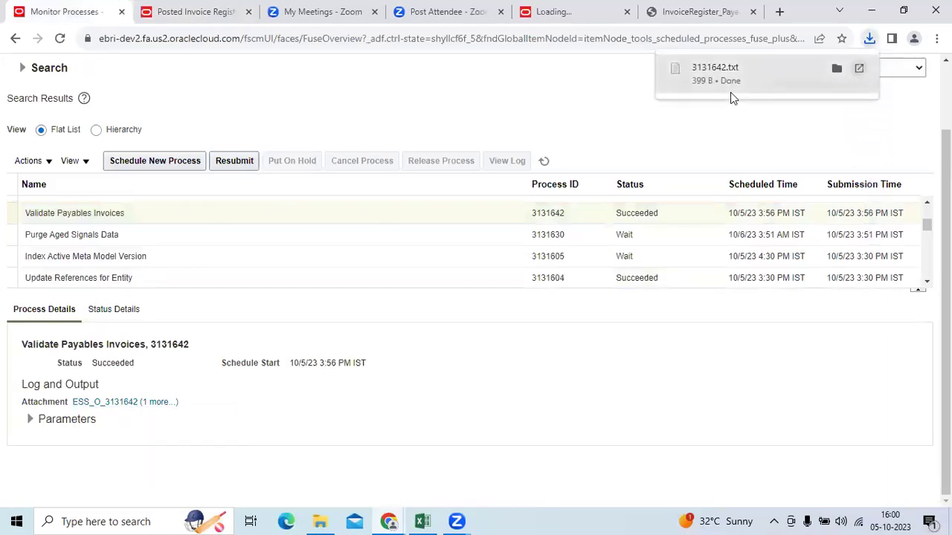
left_click(722, 75)
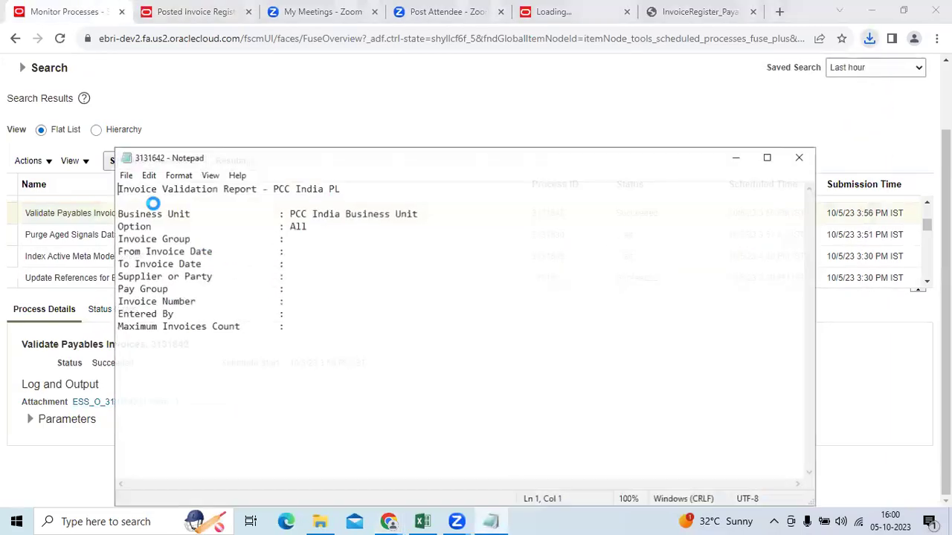
left_click_drag(290, 327, 121, 188)
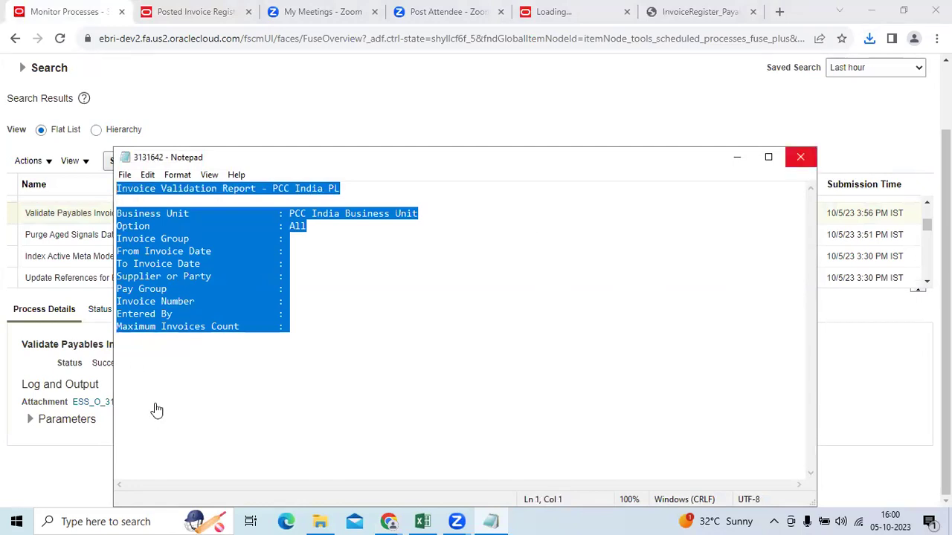
key("alt+F4")
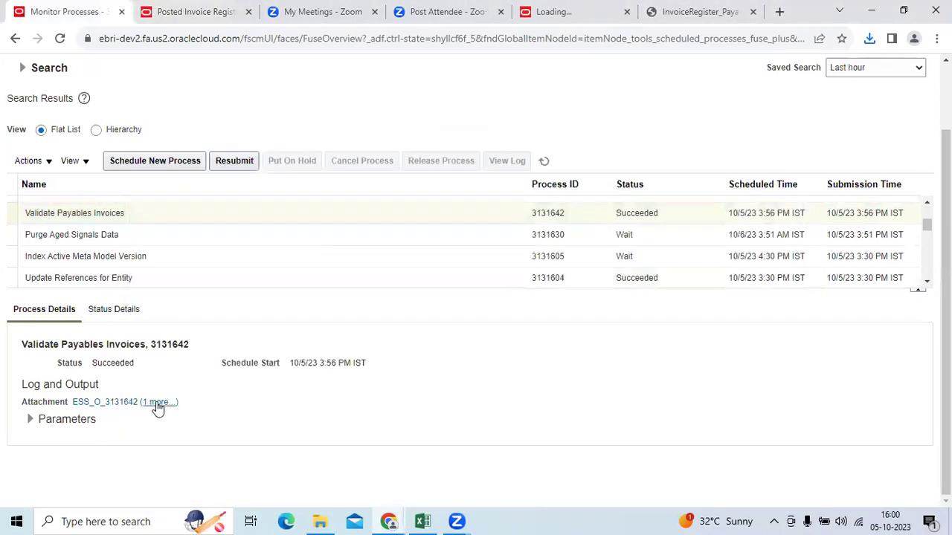
left_click(156, 402)
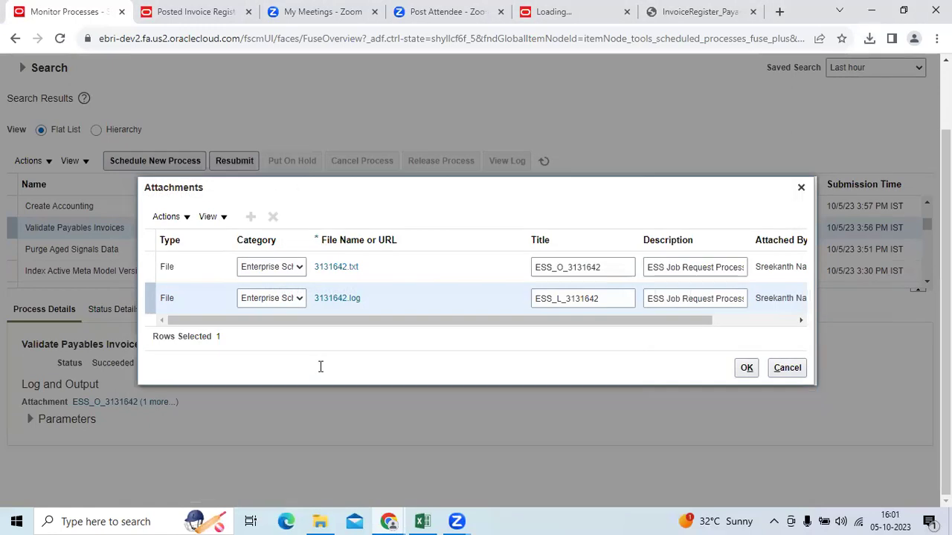
key("Escape")
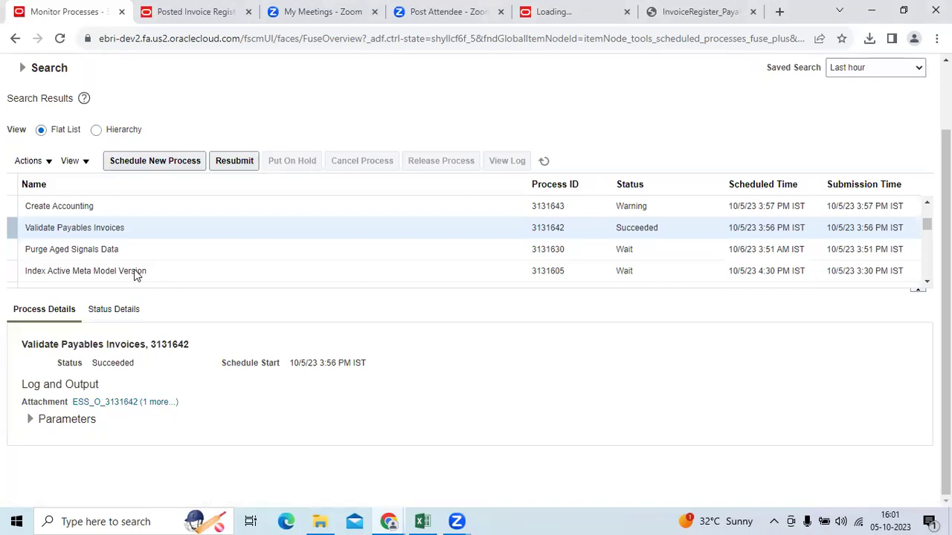
- Start scheduling a new process and try filtering the process names by %Transaction%Regi%
scroll(692, 260, "up", 2)
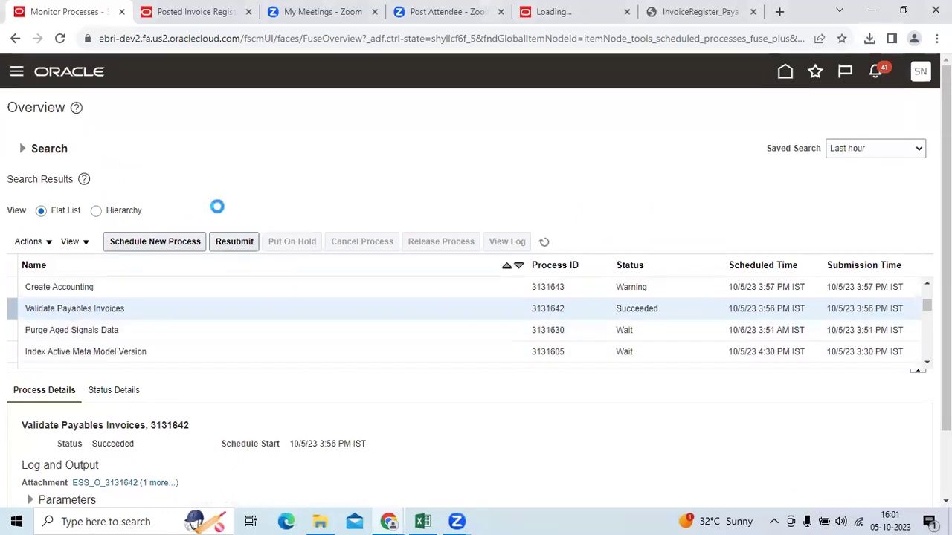
left_click(155, 241)
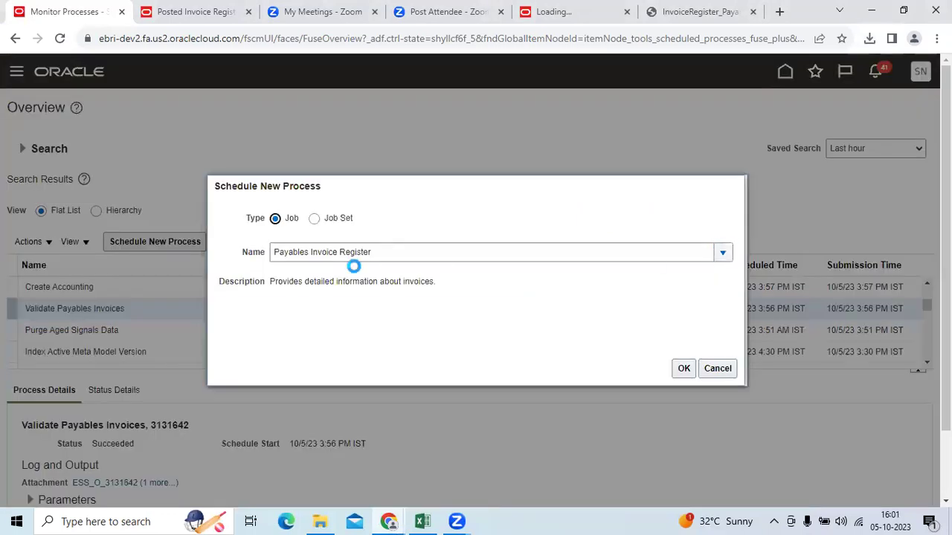
left_click(721, 253)
left_click(437, 190)
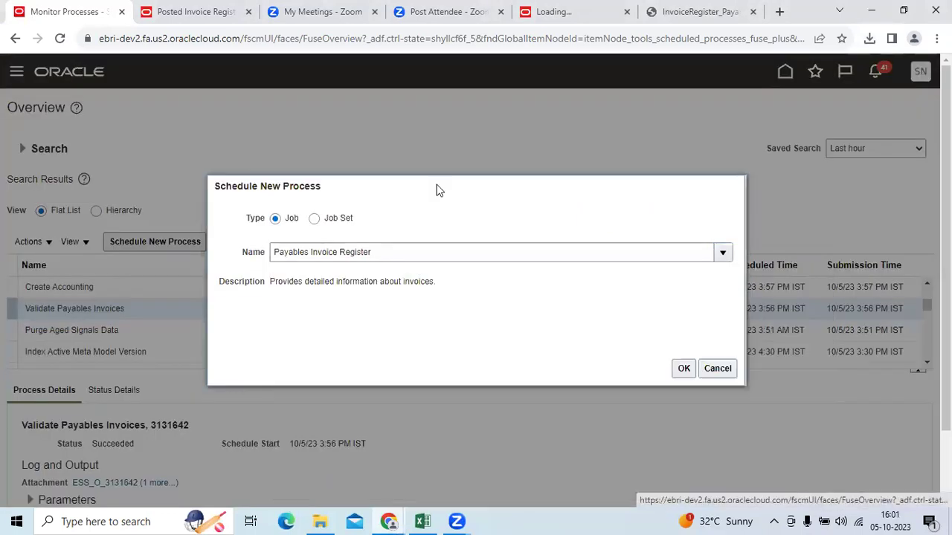
left_click(349, 253)
type("%Transaction%Regi%")
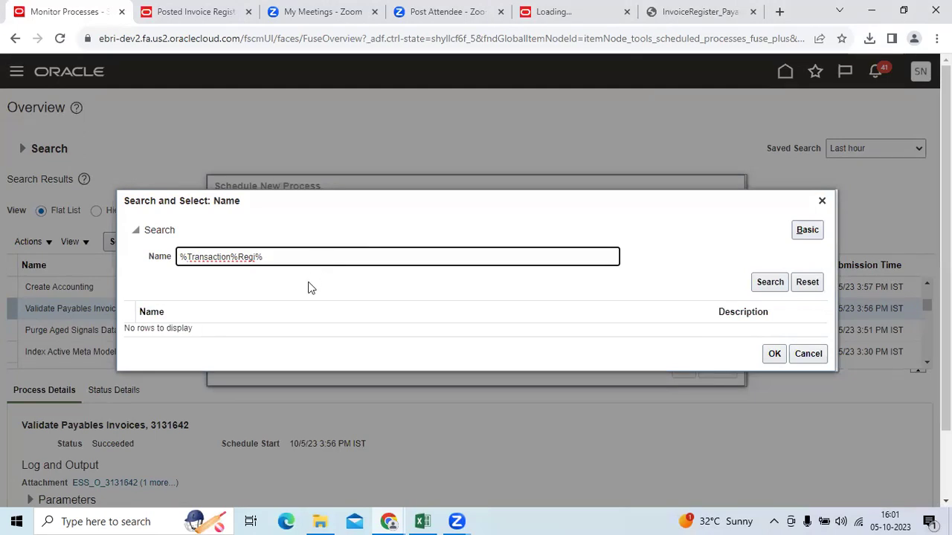
scroll(310, 288, "down", 1)
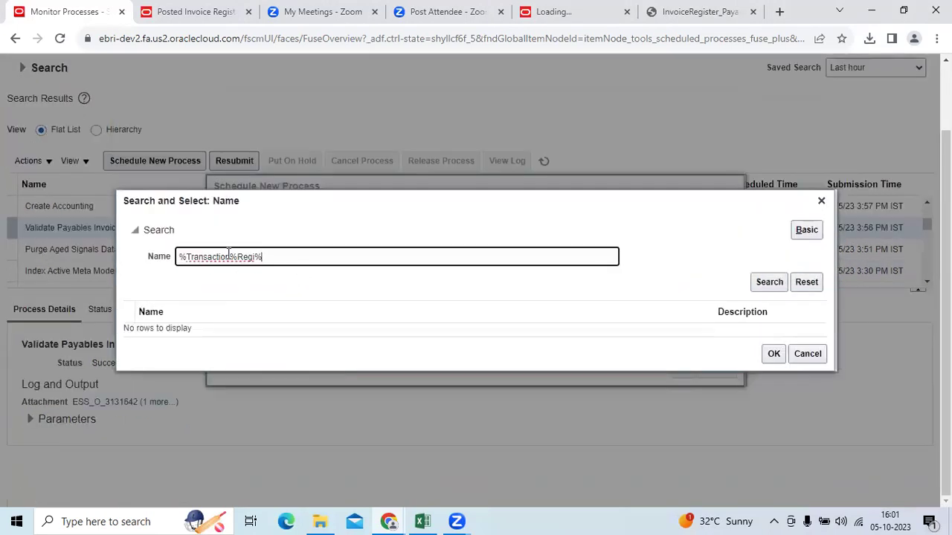
- Try searching the process names for %Trans%Regi%, close the search, and cancel scheduling the new process
key("BackSpace")
key("BackSpace")
key("BackSpace")
key("BackSpace")
key("BackSpace")
key("BackSpace")
left_click(766, 283)
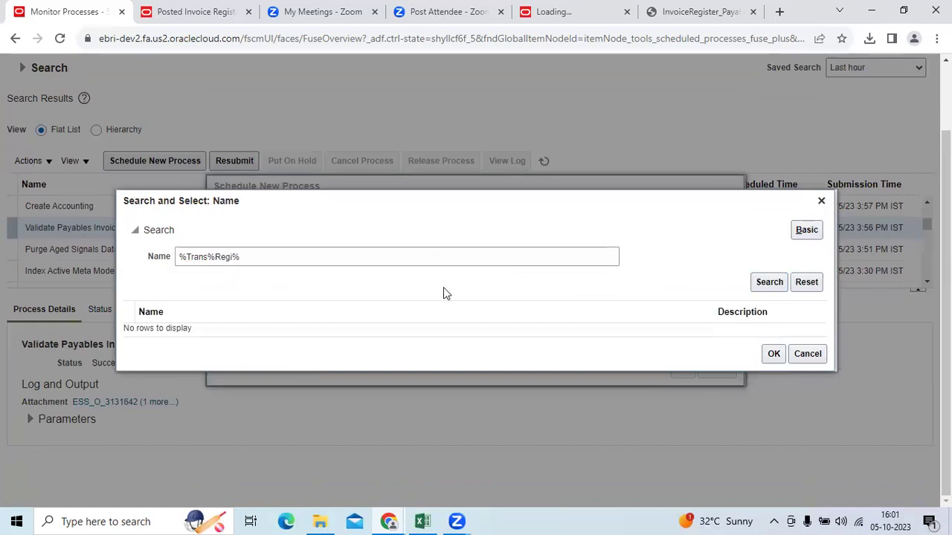
triple_click(266, 258)
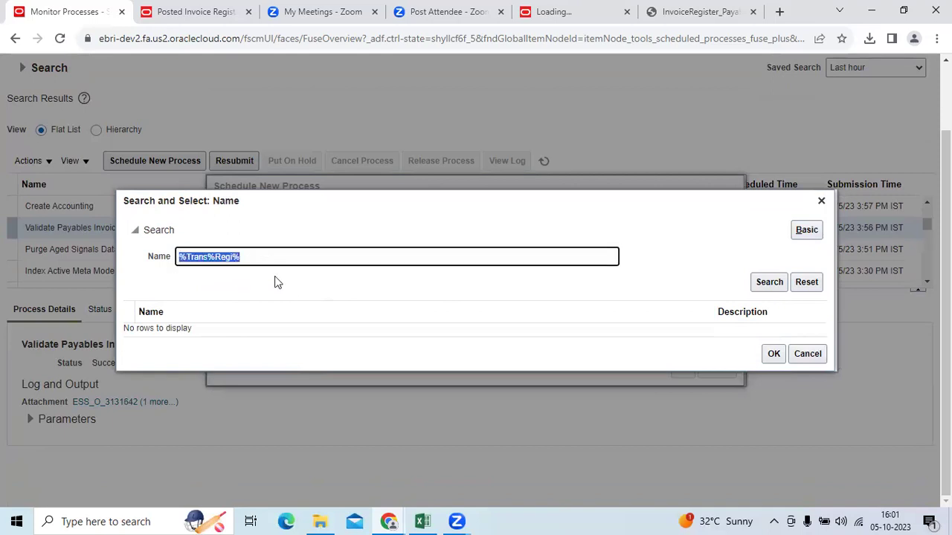
left_click(821, 201)
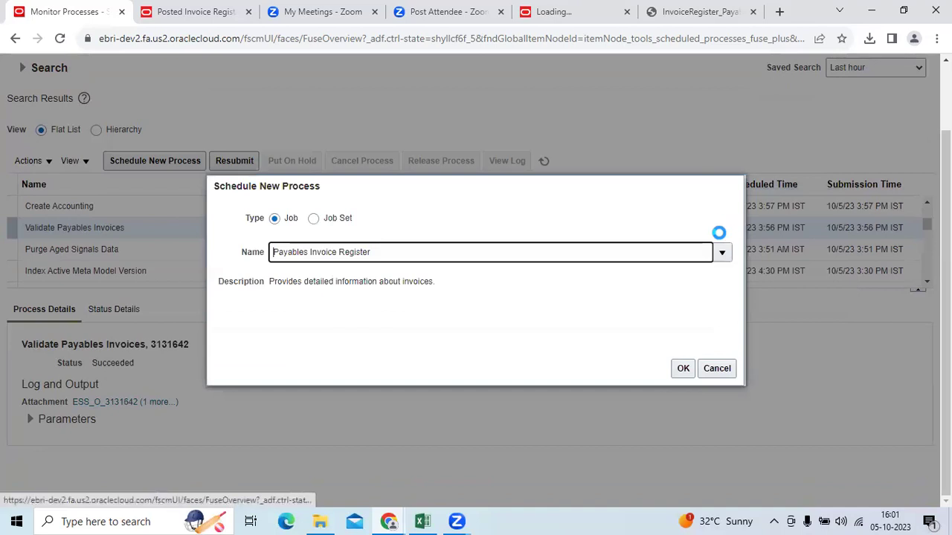
left_click(727, 369)
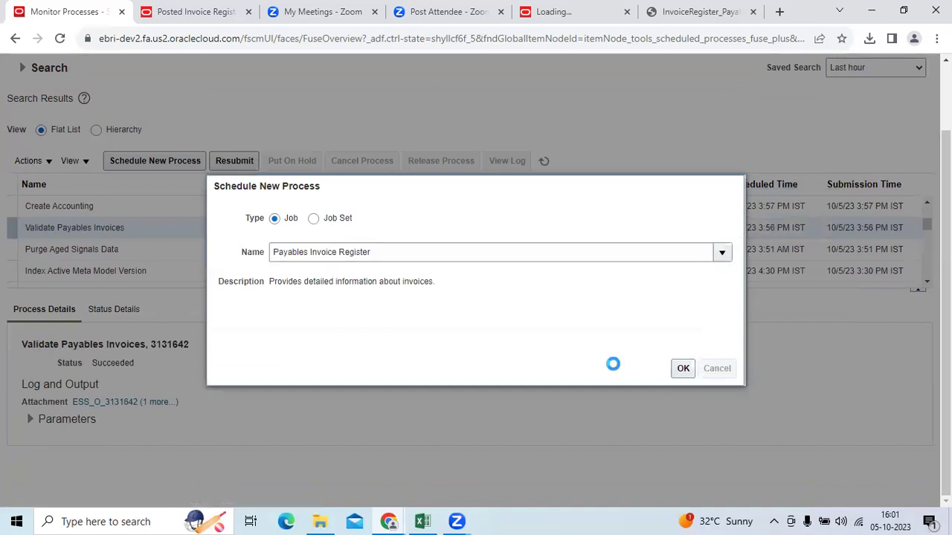
- Refresh the scheduled processes list, then start and cancel scheduling a new process
scroll(396, 300, "up", 1)
left_click(544, 242)
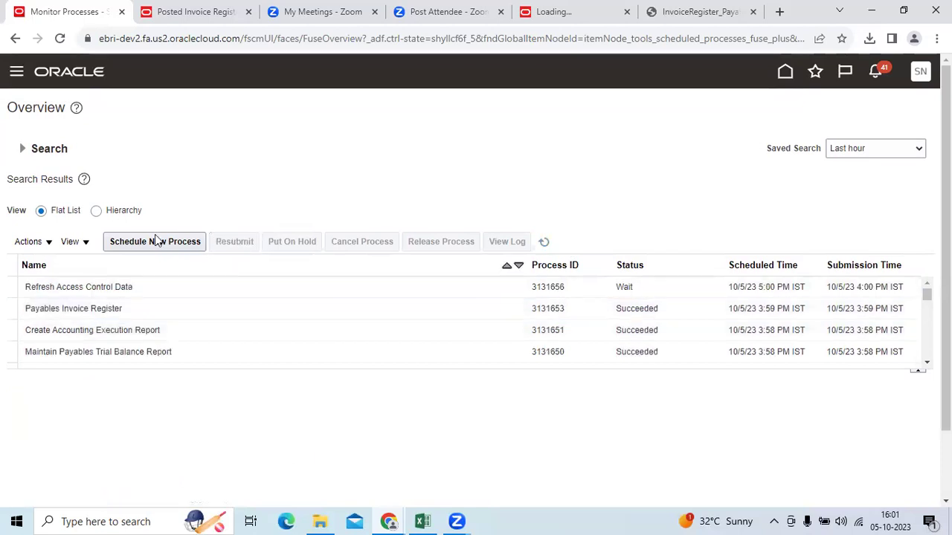
left_click(183, 243)
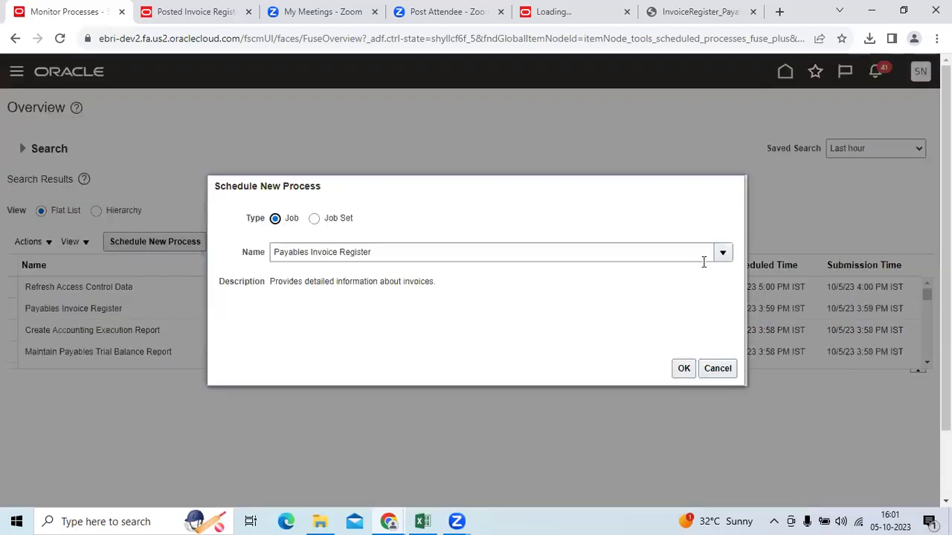
left_click(718, 367)
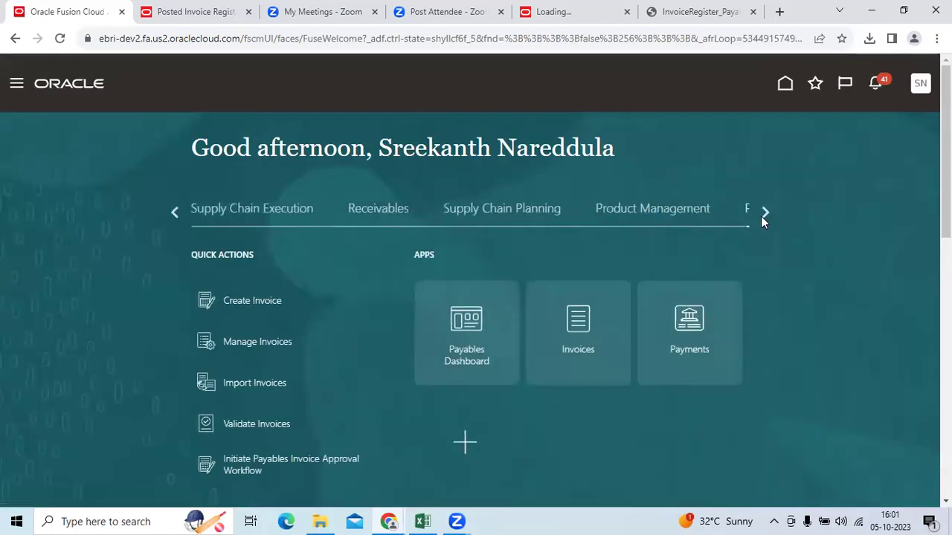
- Open the Billing work area under Receivables and show its shared reports and analytics
left_click(385, 211)
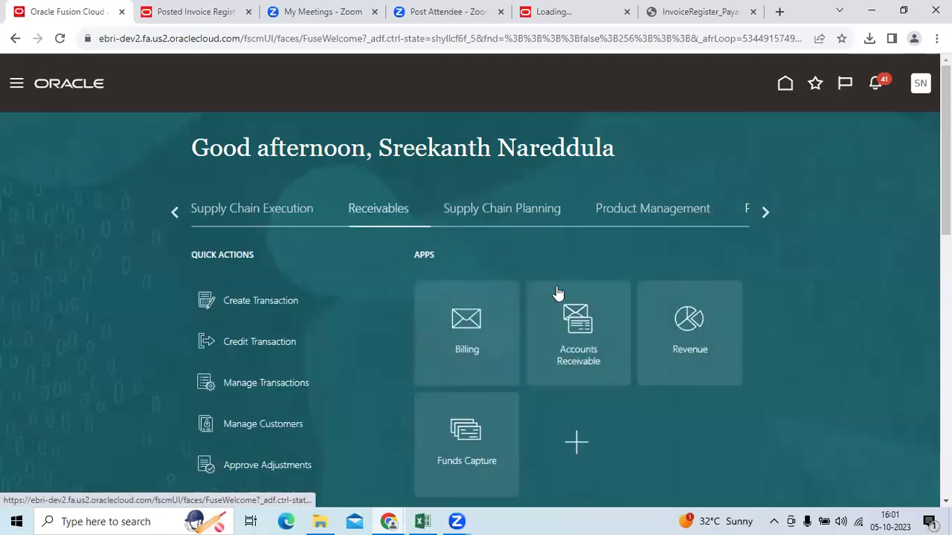
left_click(480, 336)
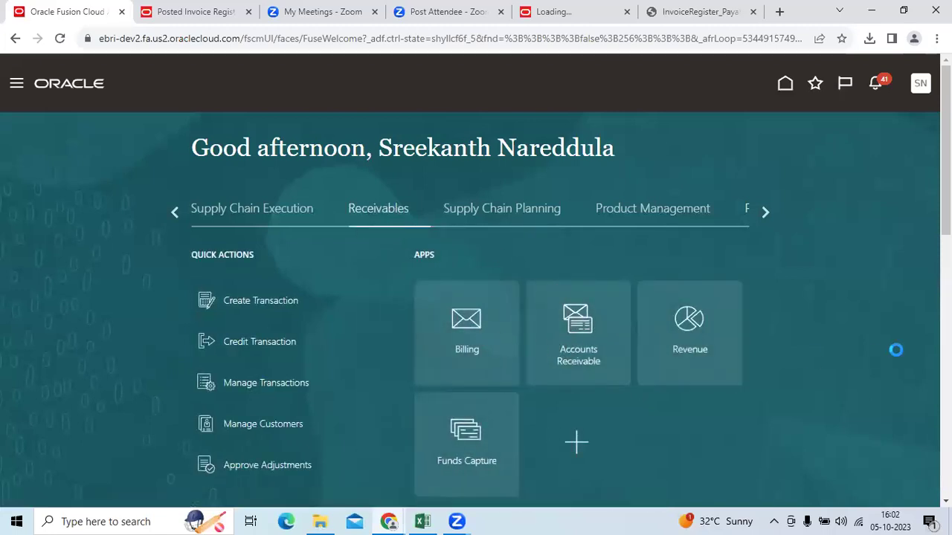
left_click(926, 272)
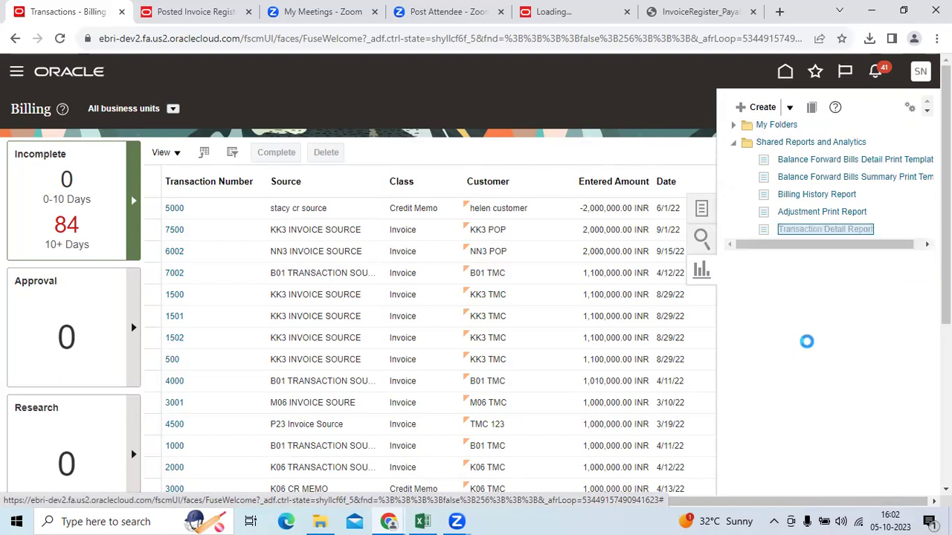
- Open the Transaction Detail Report in edit view, return to Billing, and open the report's scheduling form
mouse_move(836, 234)
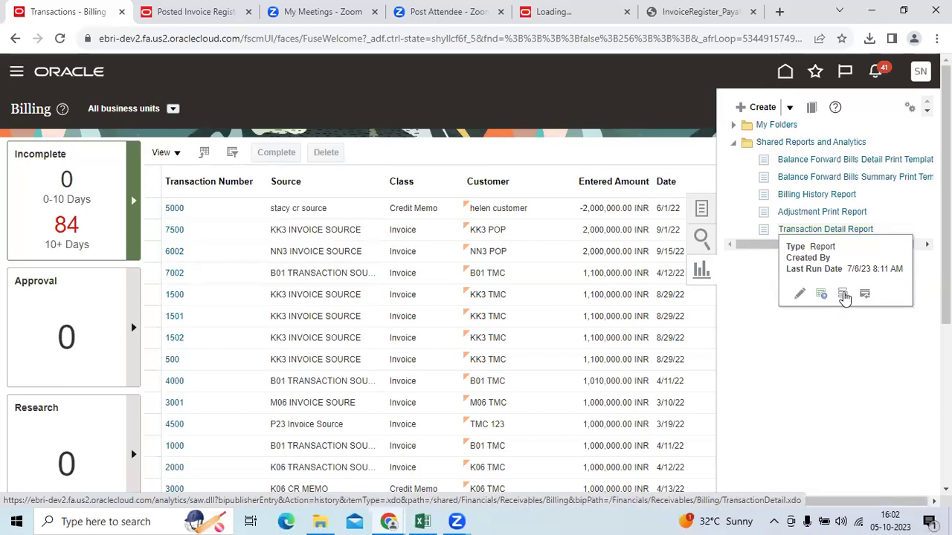
left_click(800, 295)
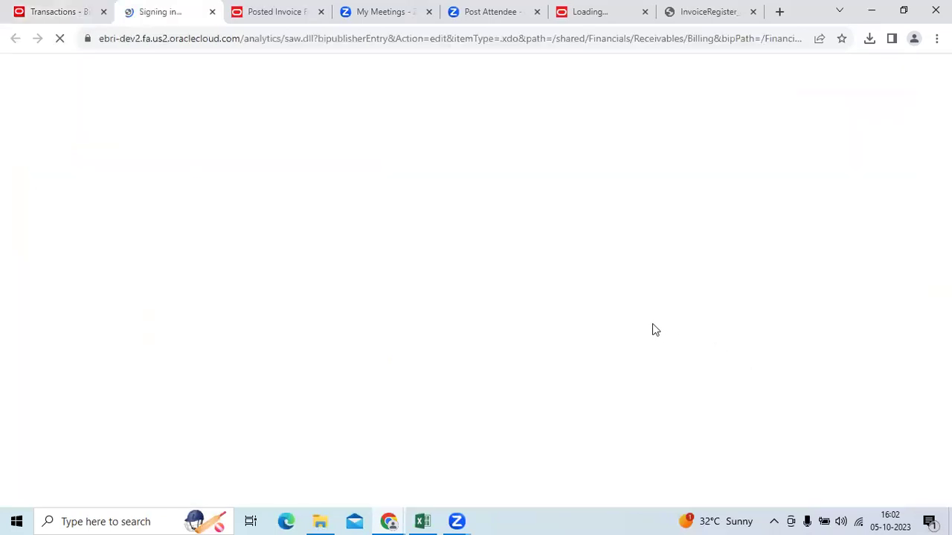
left_click(49, 11)
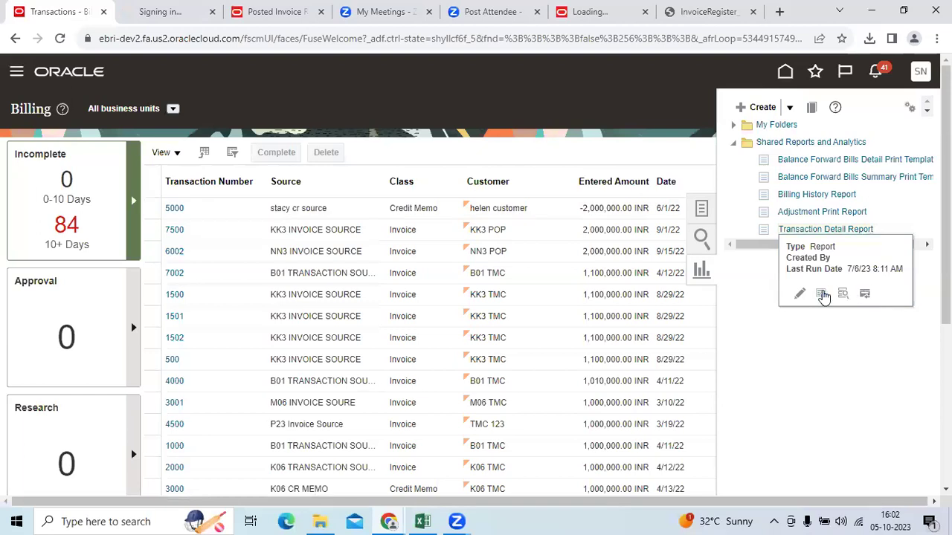
left_click(822, 294)
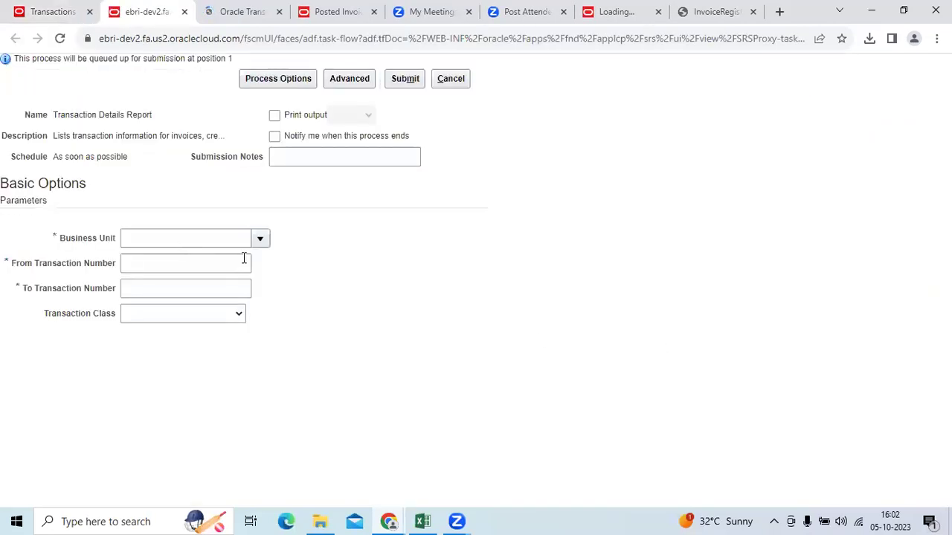
- Search the business units for Anjan and set the report's Business Unit to Anjani India Business Unit
left_click(260, 239)
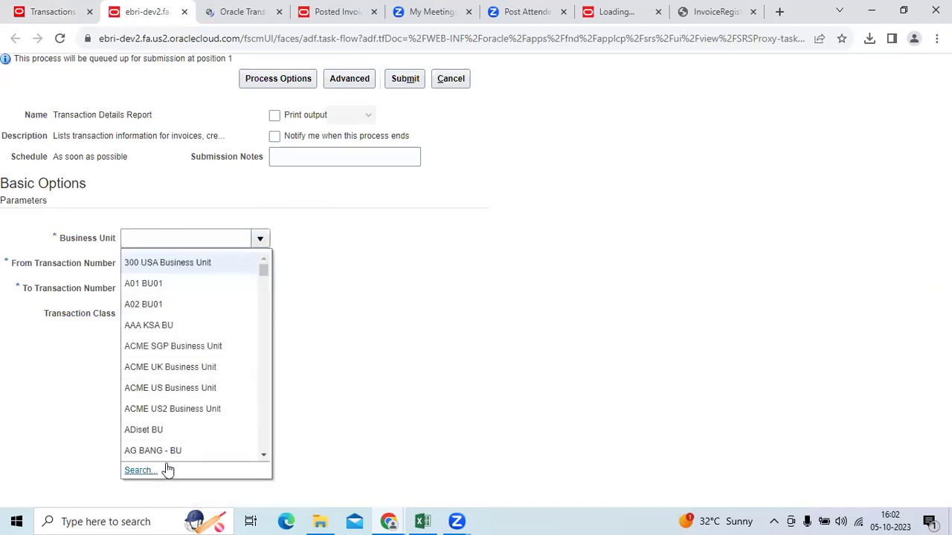
left_click(168, 468)
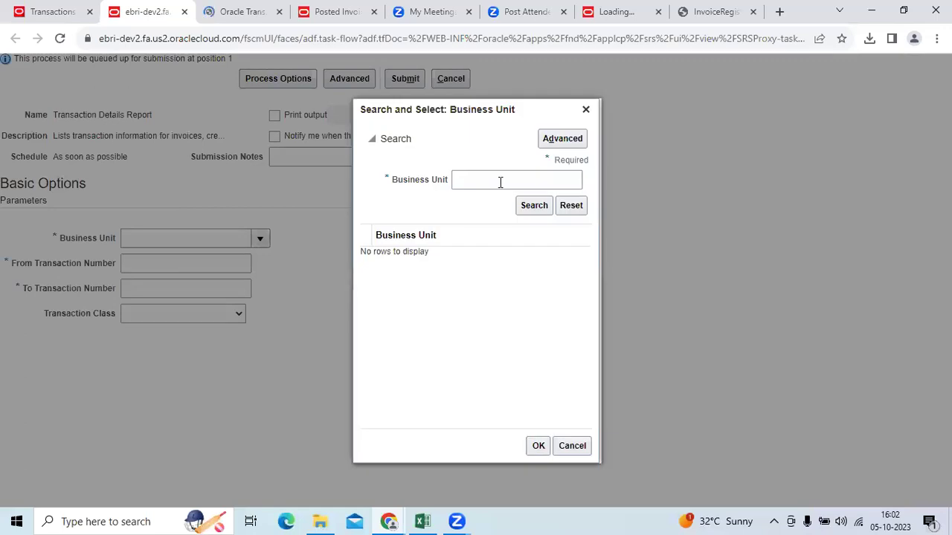
left_click(501, 182)
type("Anjan")
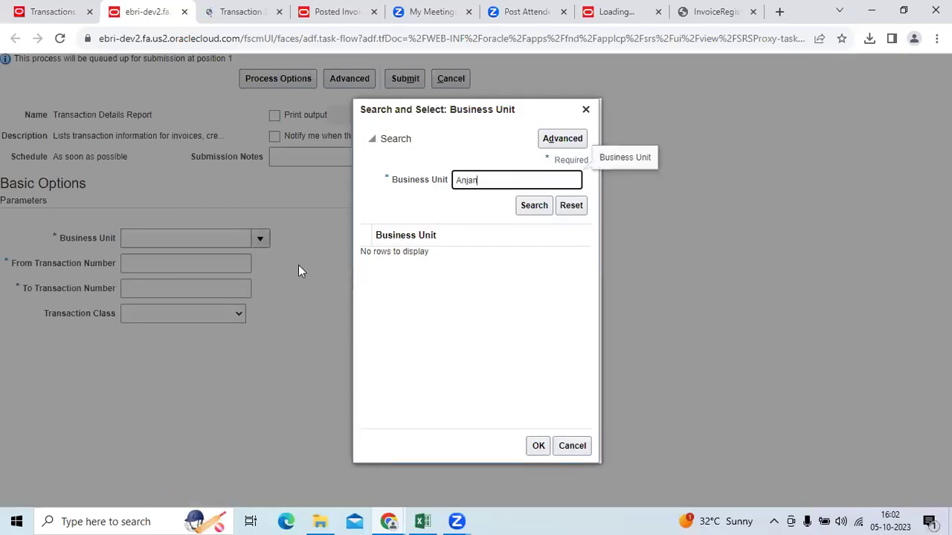
left_click(536, 265)
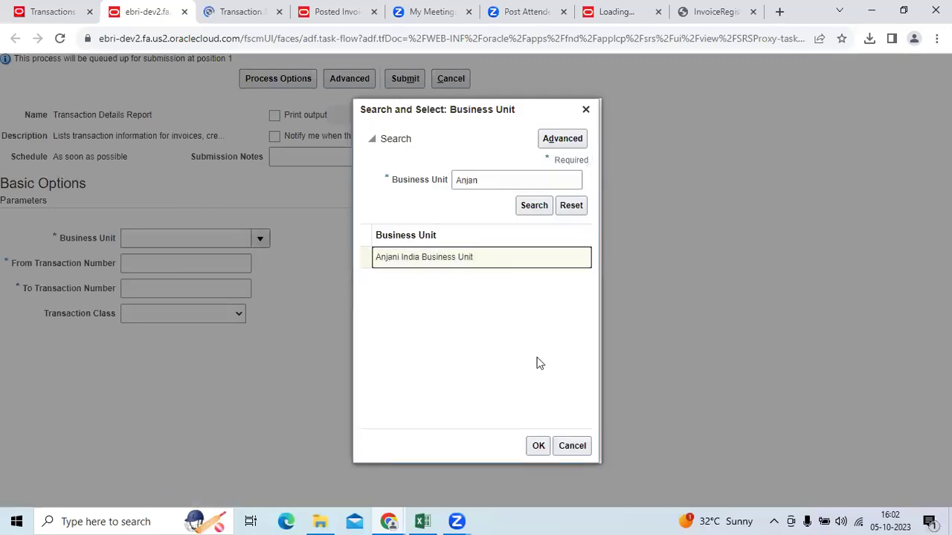
left_click(538, 446)
- Go through the empty transaction number parameters and cancel the Transaction Details Report submission
left_click(165, 266)
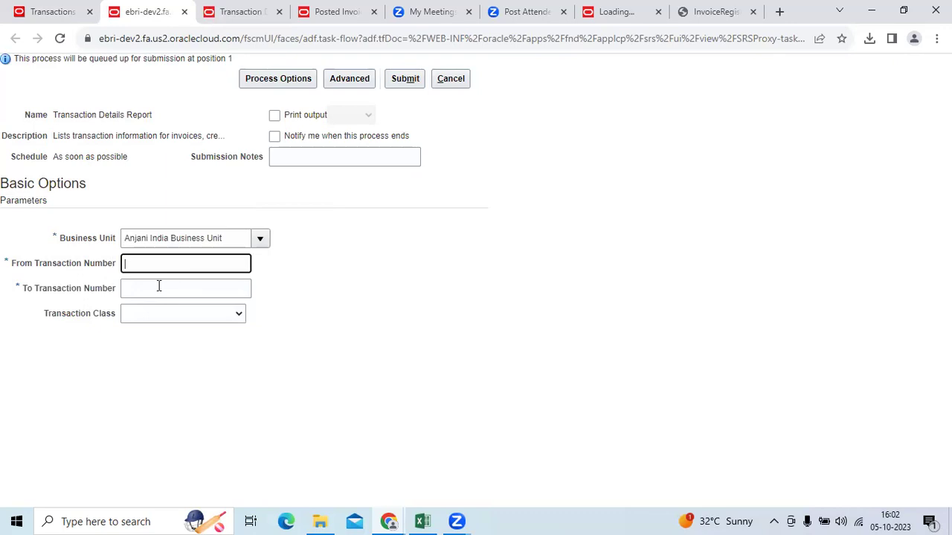
key("Tab")
left_click(451, 80)
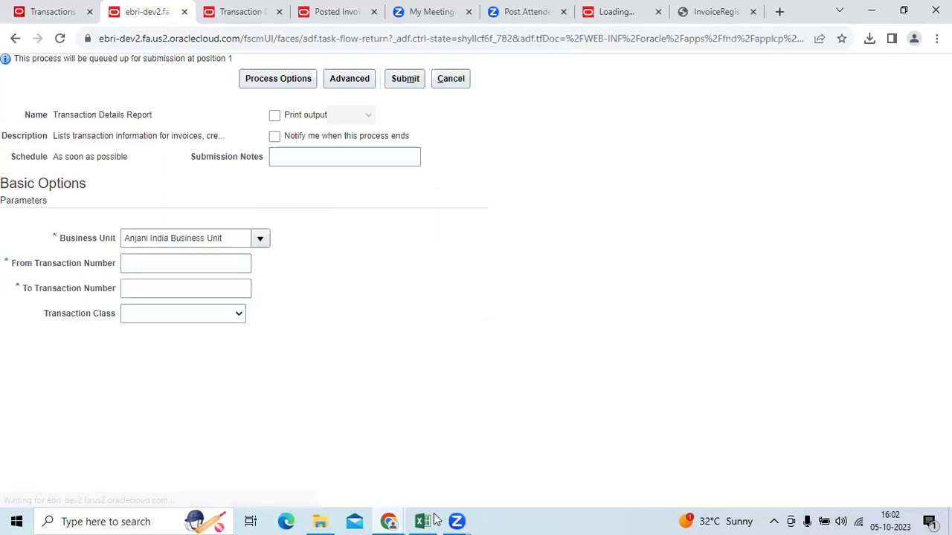
- Switch to the Excel notes workbook and enter "Oracle Provided Seeded Reports for Module Wise" in cell B10
key("alt+Tab")
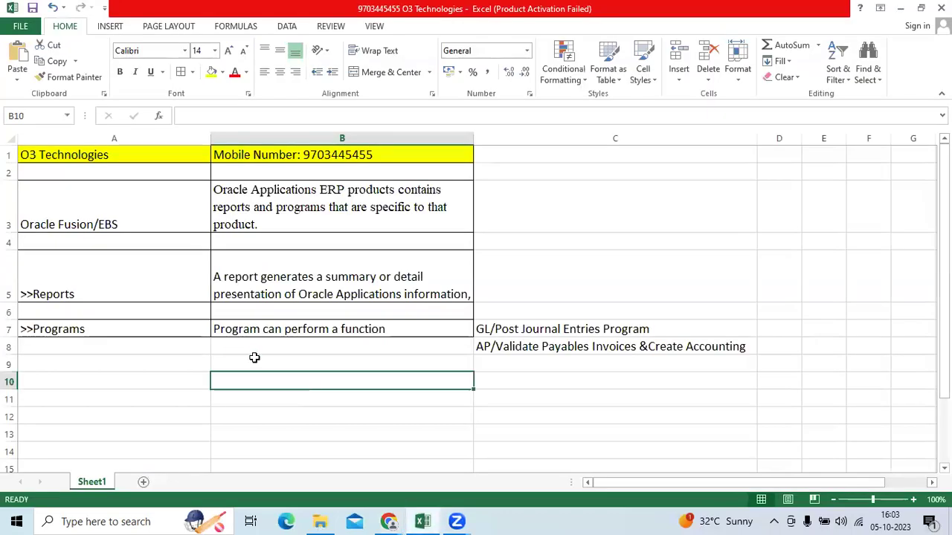
scroll(260, 360, "down", 1)
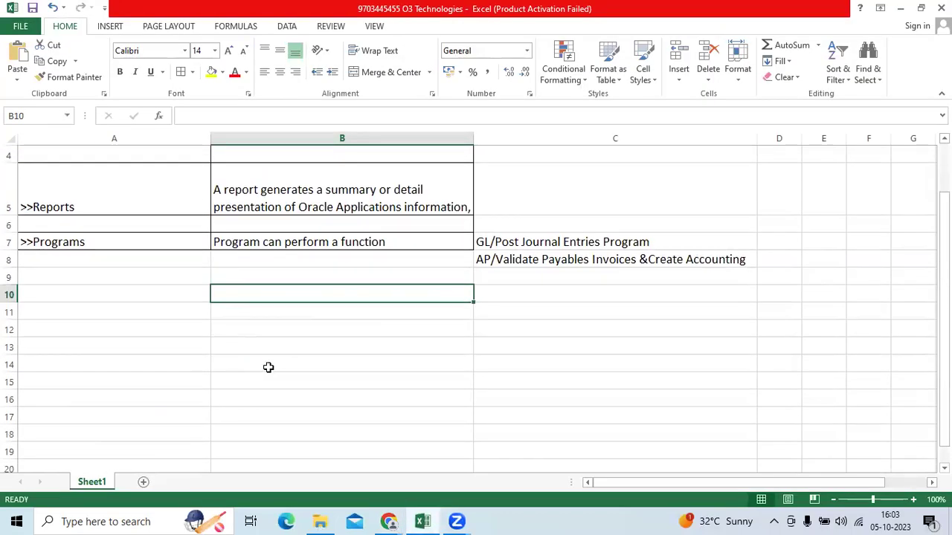
type("Oracle Pr")
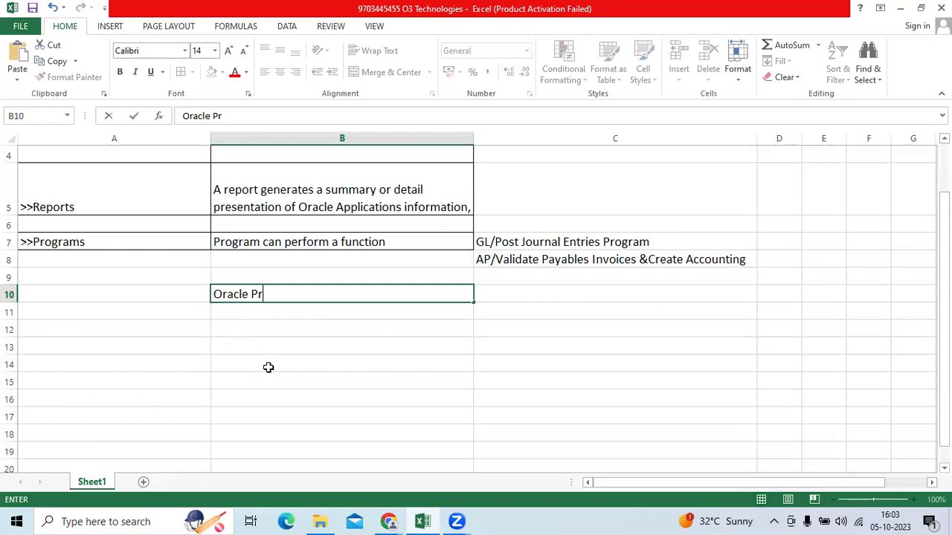
type("ovided ")
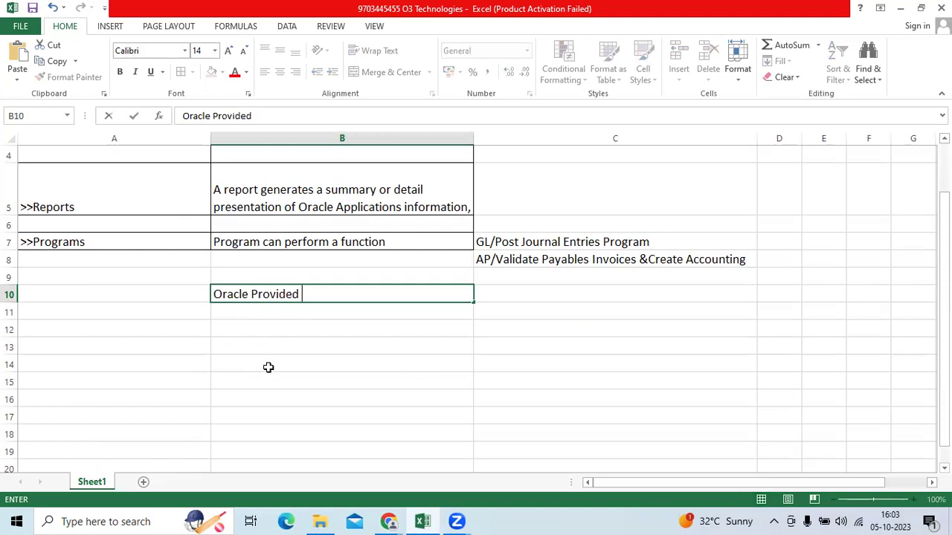
type("Seeded ")
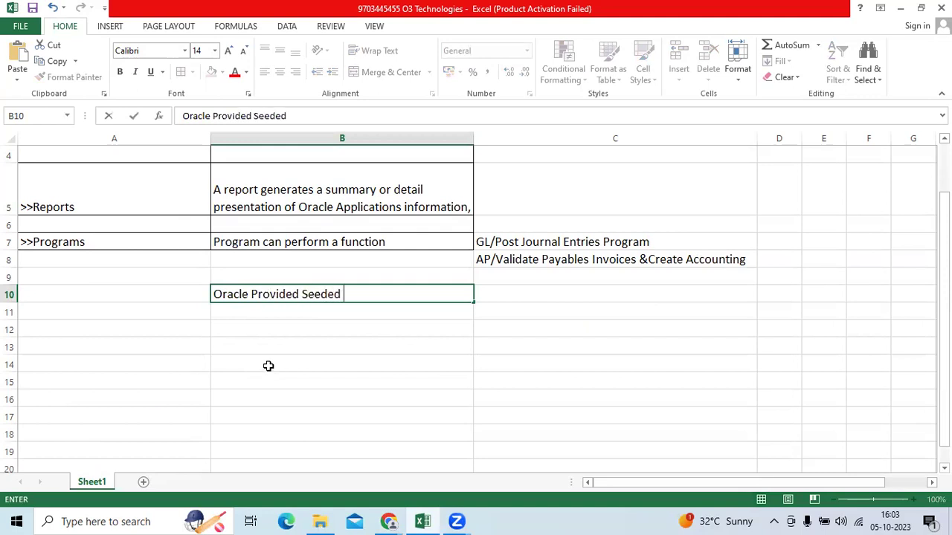
type("Reports for Mo")
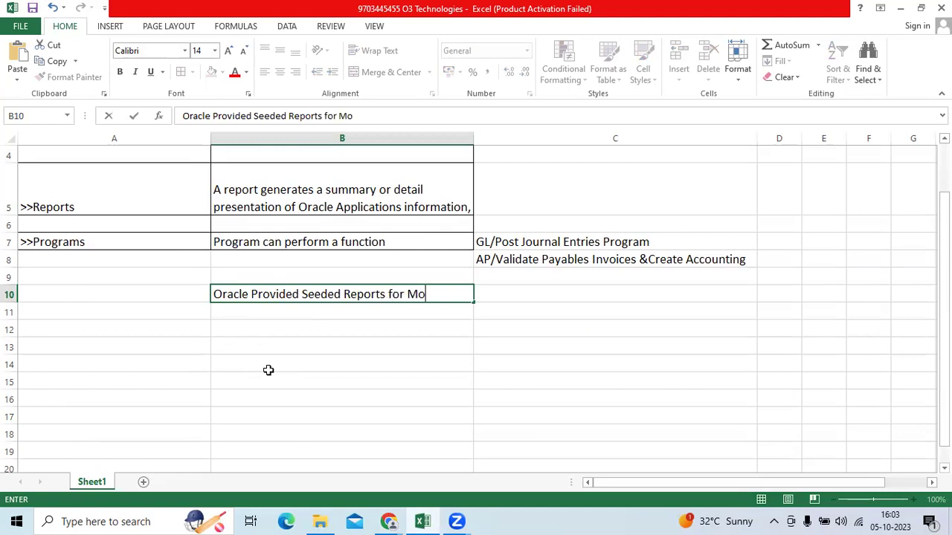
type("dule Wise")
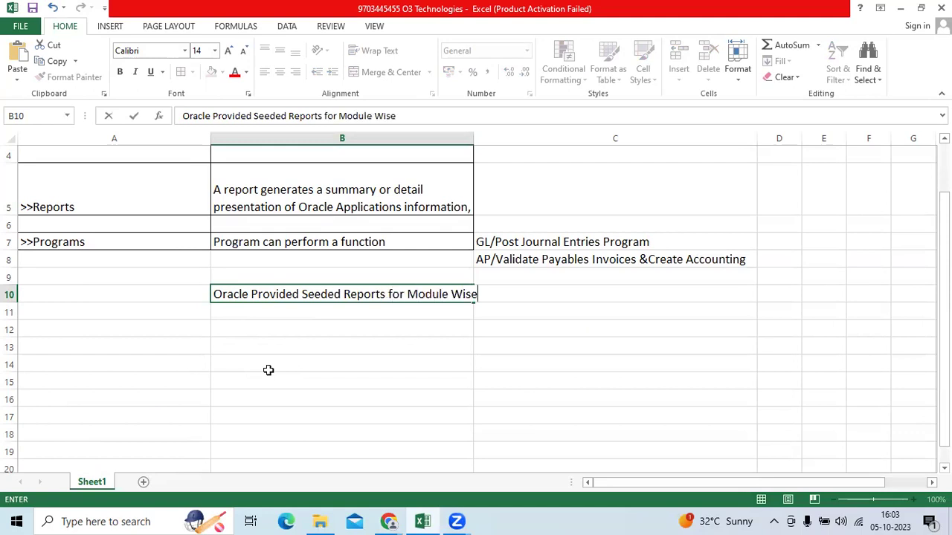
- Autofit the width of column B to the new text in B10
left_click(473, 138)
key("alt+h")
key("o")
key("i")
- Enter ">>Tell me Module wise Reports/Programs" in cell B11 below the seeded reports line
scroll(415, 362, "up", 1)
scroll(259, 228, "down", 2)
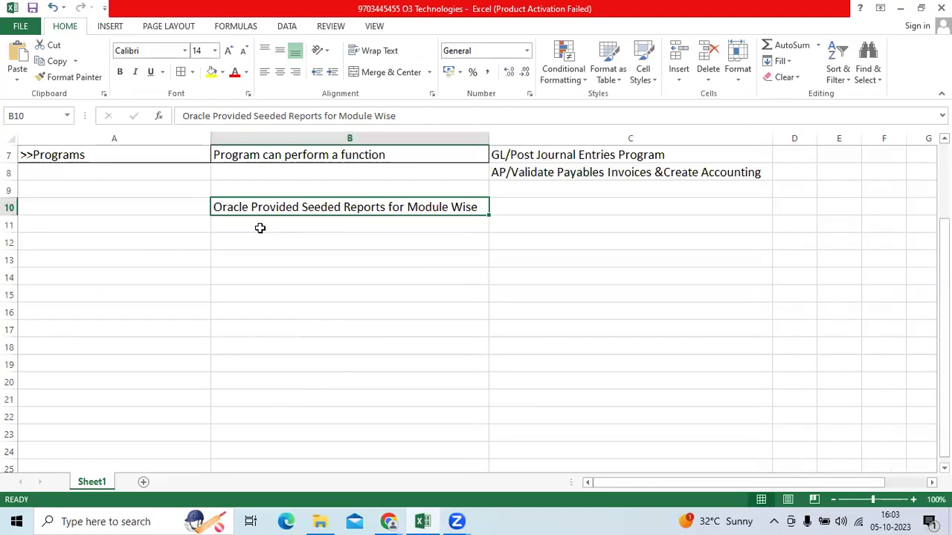
key("Down")
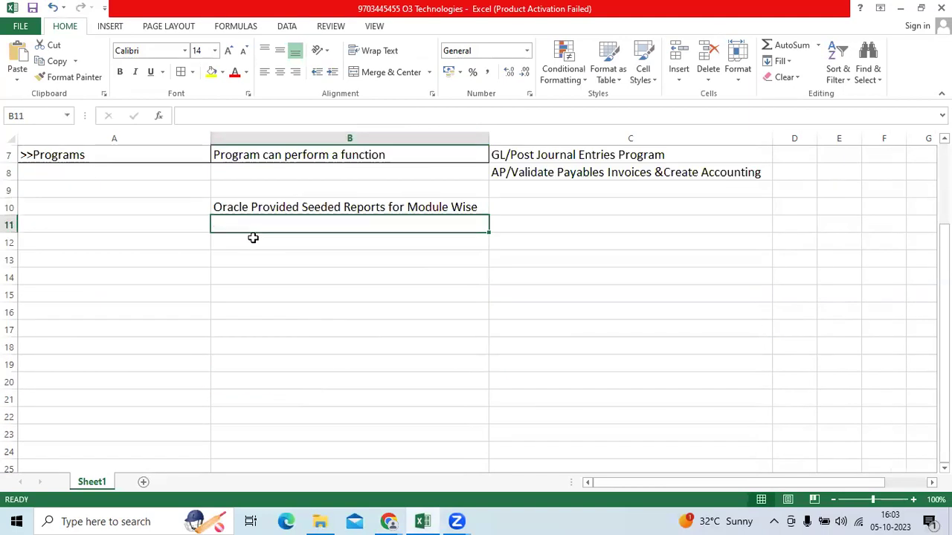
type(">>Tell me")
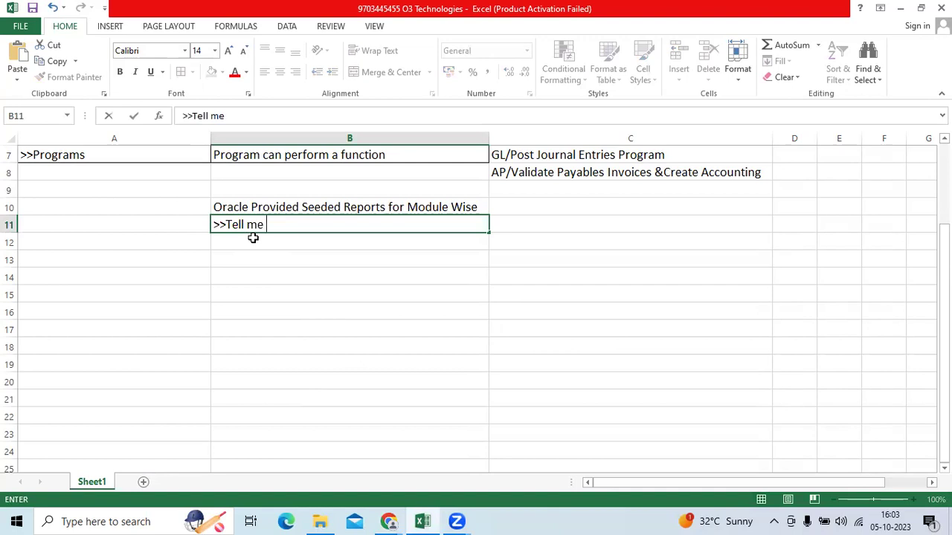
type(" Module wi")
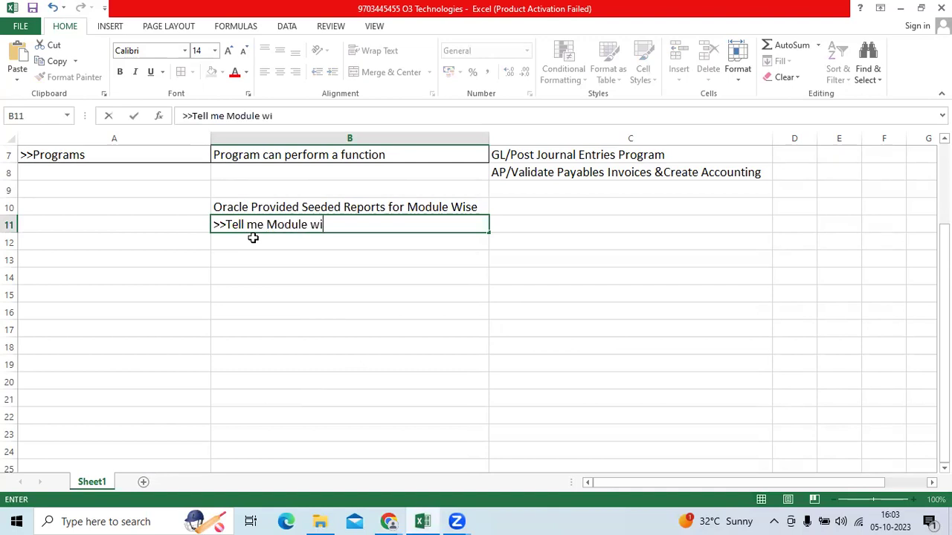
type("se Reports/Programs")
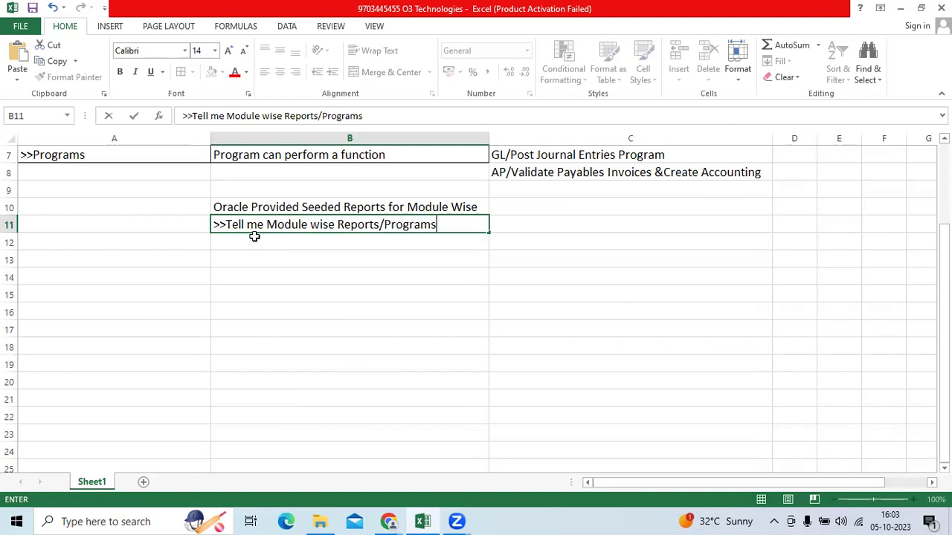
key("ctrl+Return")
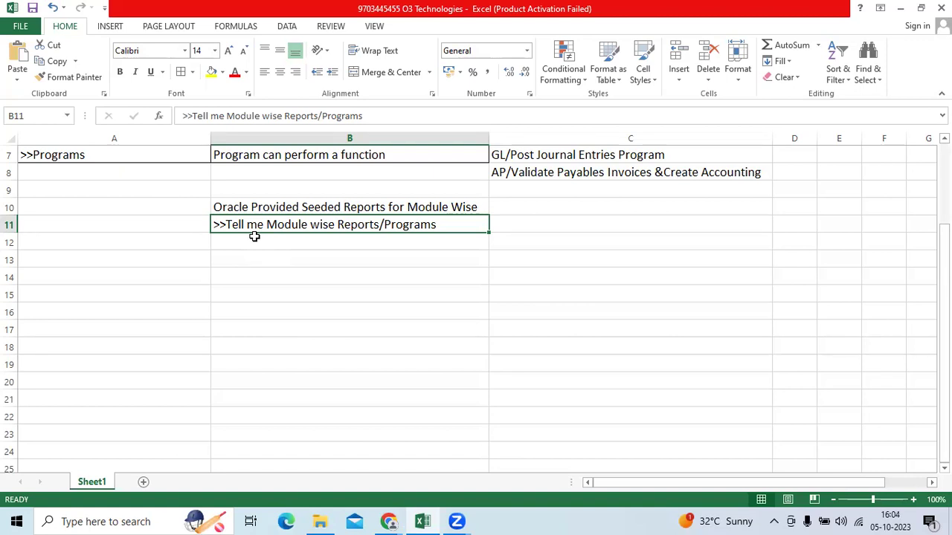
- Delete the blank row 2 beneath the O3 Technologies header
scroll(259, 339, "up", 2)
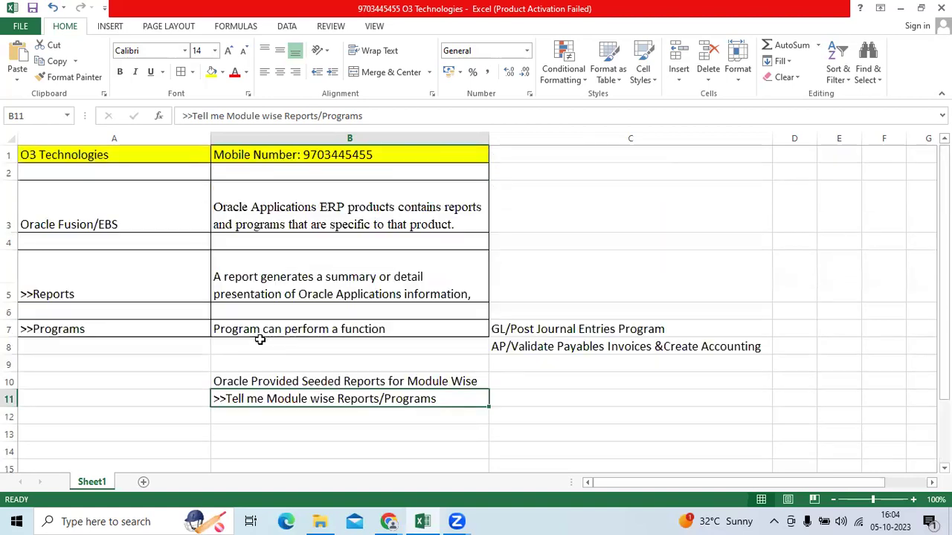
right_click(10, 172)
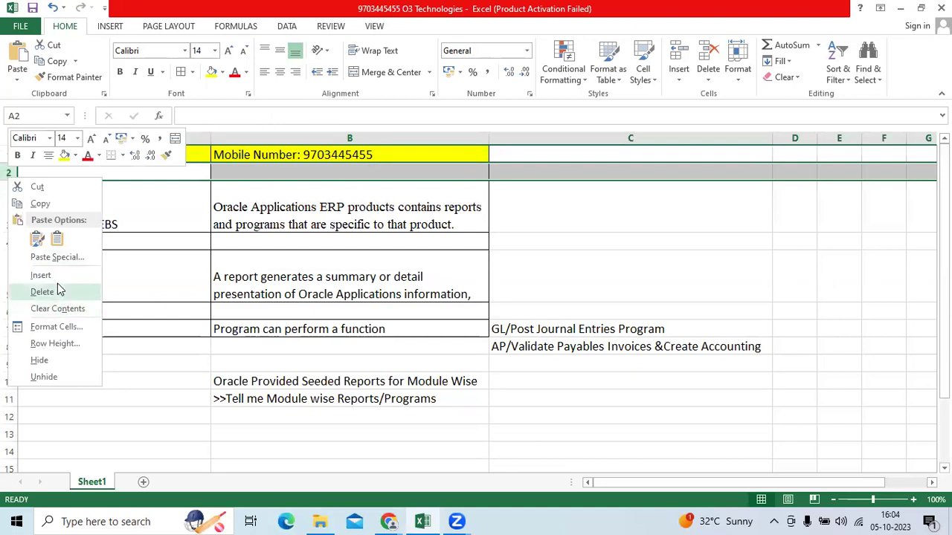
left_click(52, 291)
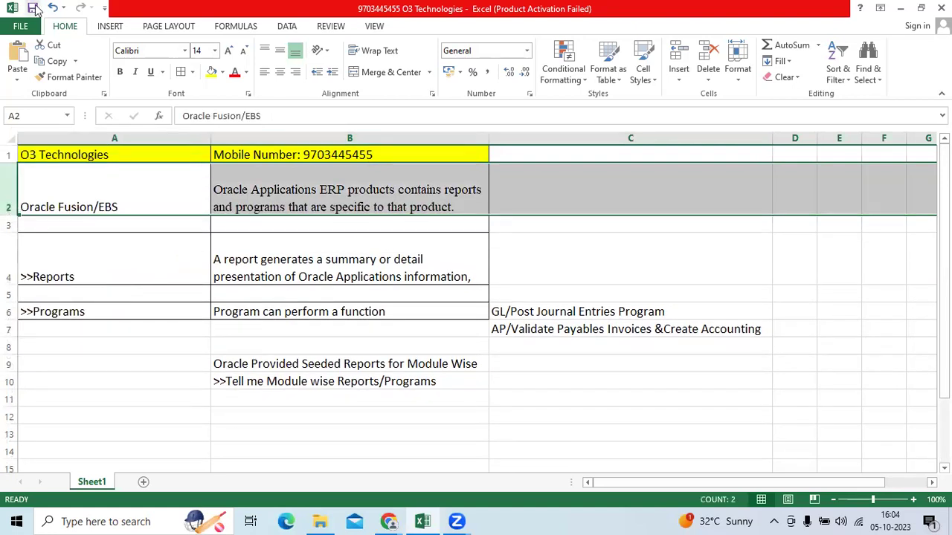
- Enter "Reports" in cell B12, with the report types "OTBI" in C12 and "BI Reports" in C13
left_click(343, 423)
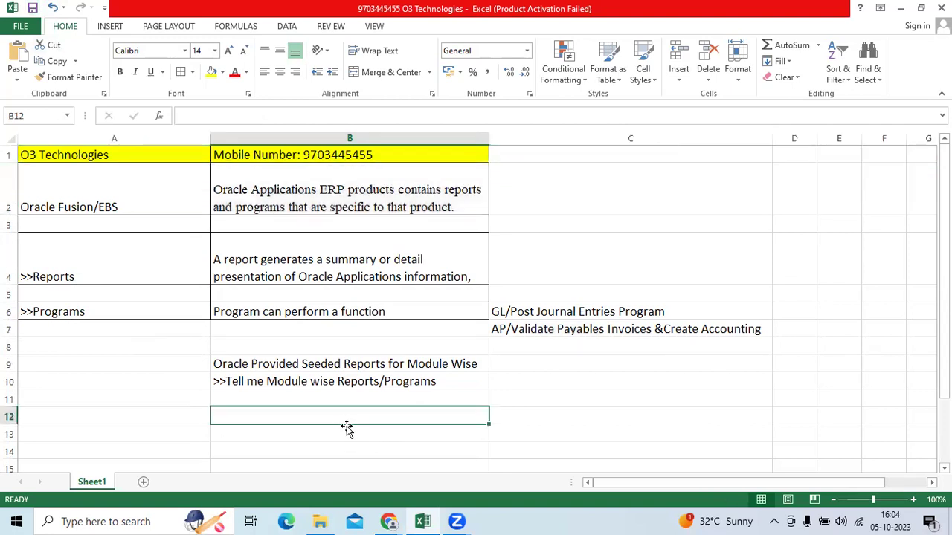
type("Reports")
key("Tab")
type("OTBI")
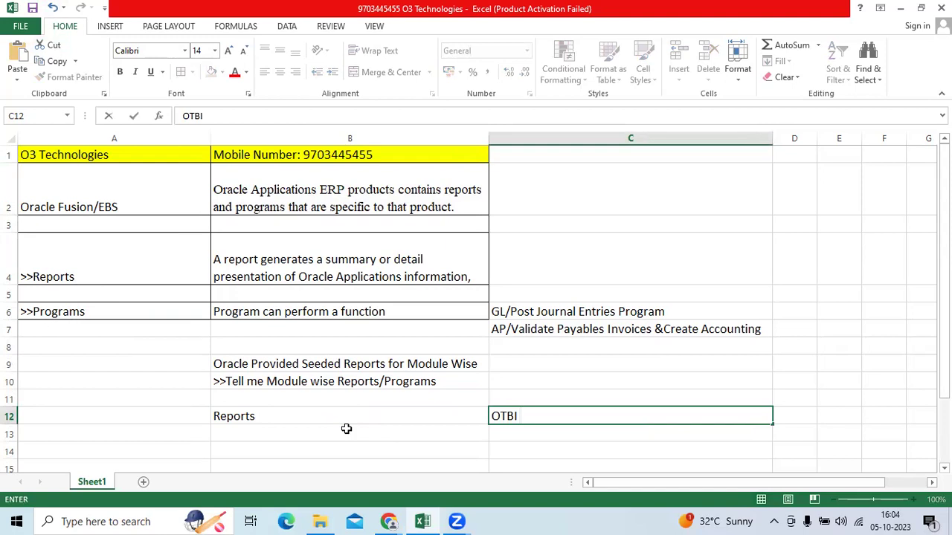
key("Return")
type("BI Reports")
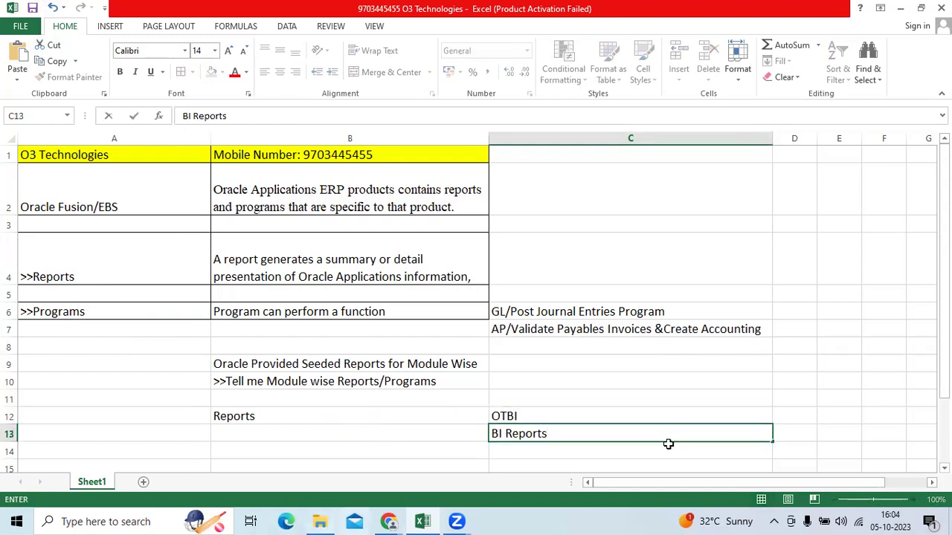
- Extend the OTBI entry in cell C12 to read "OTBI/Functional Consultant/Subject Areas"
left_click(571, 413)
double_click(574, 416)
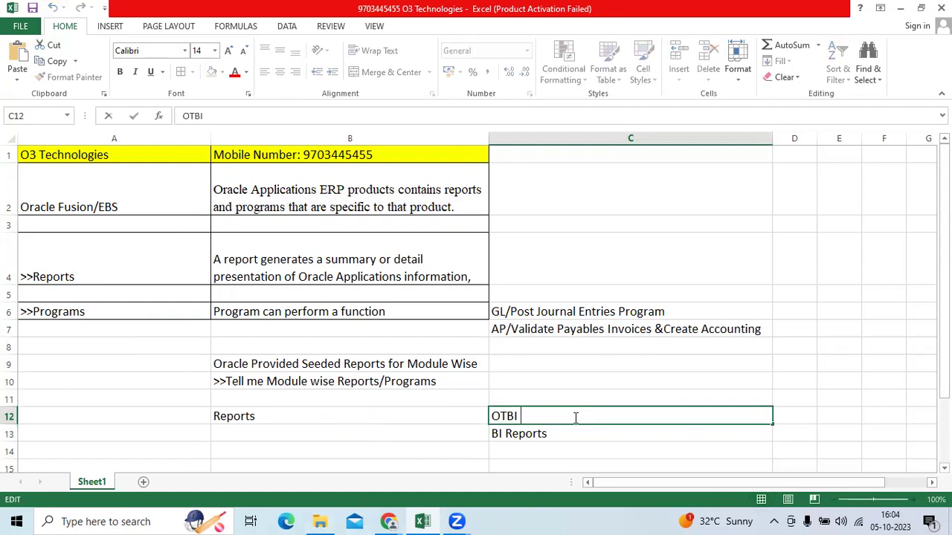
key("BackSpace")
type("/Functional Cons")
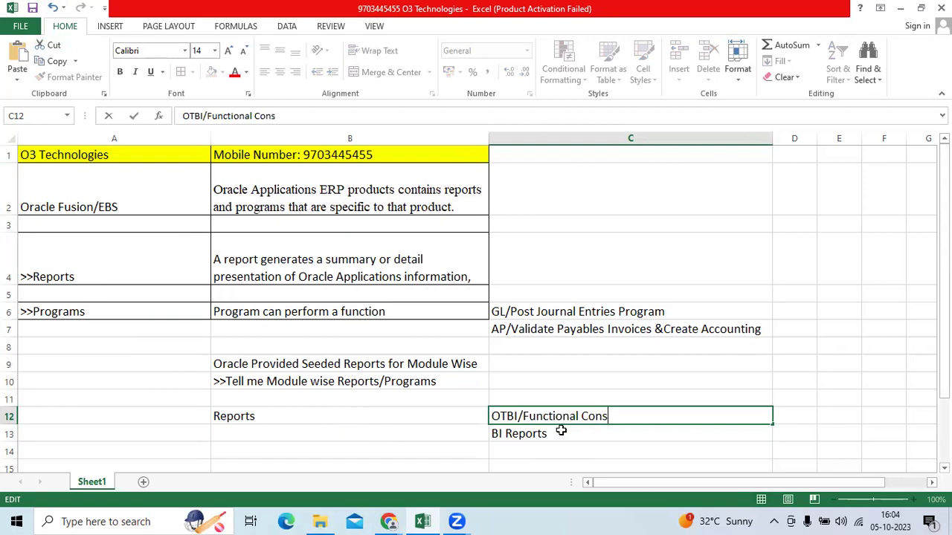
type("ultant/Sub")
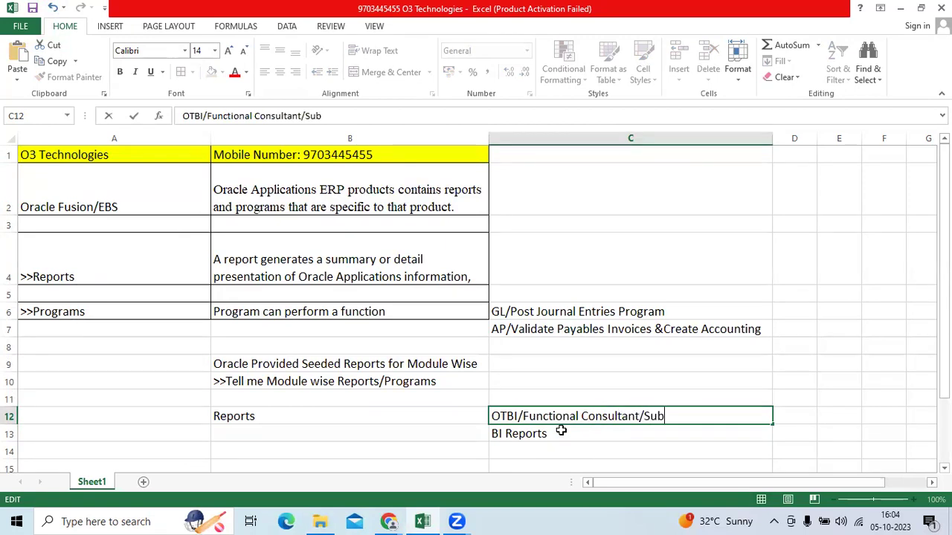
type("ject Areas")
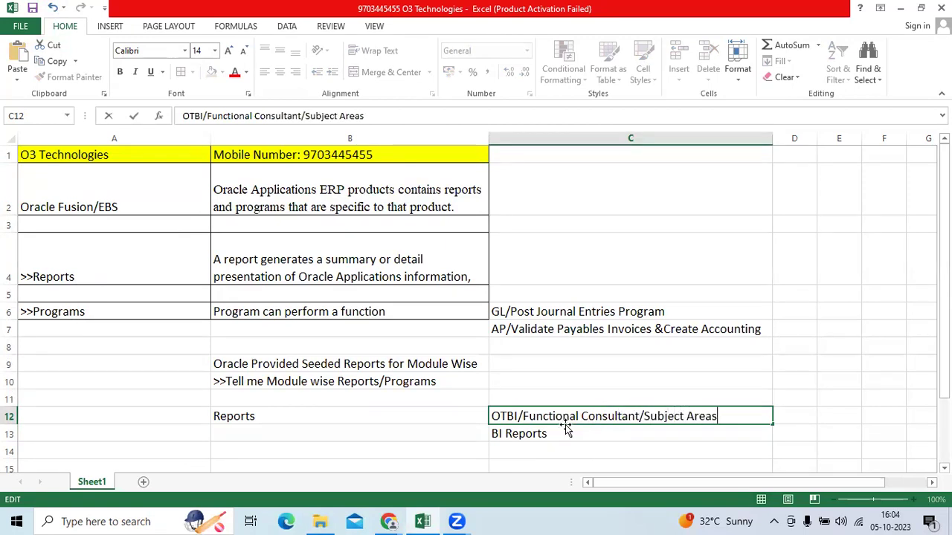
- Extend the entry in cell C13 to read "BI Reports/Scripits with Technical team"
double_click(566, 433)
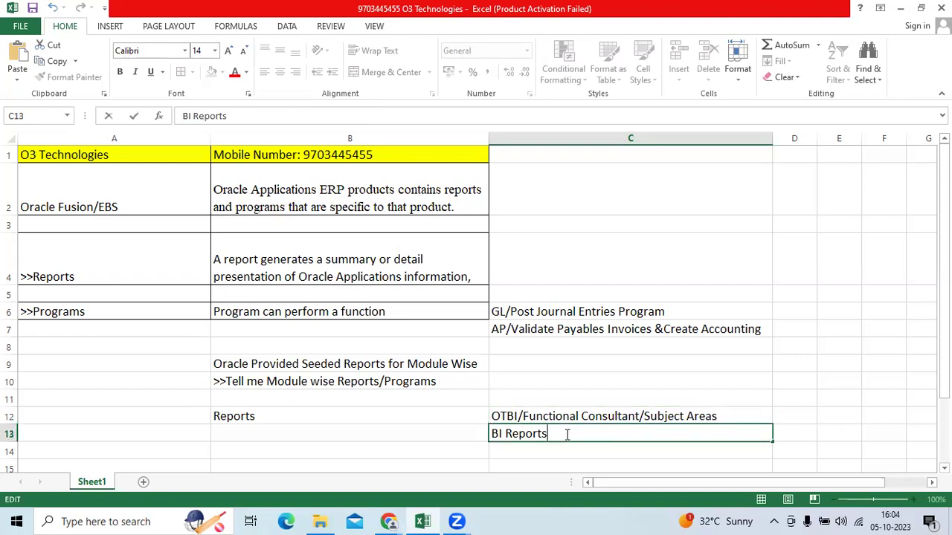
type("/Scripits ")
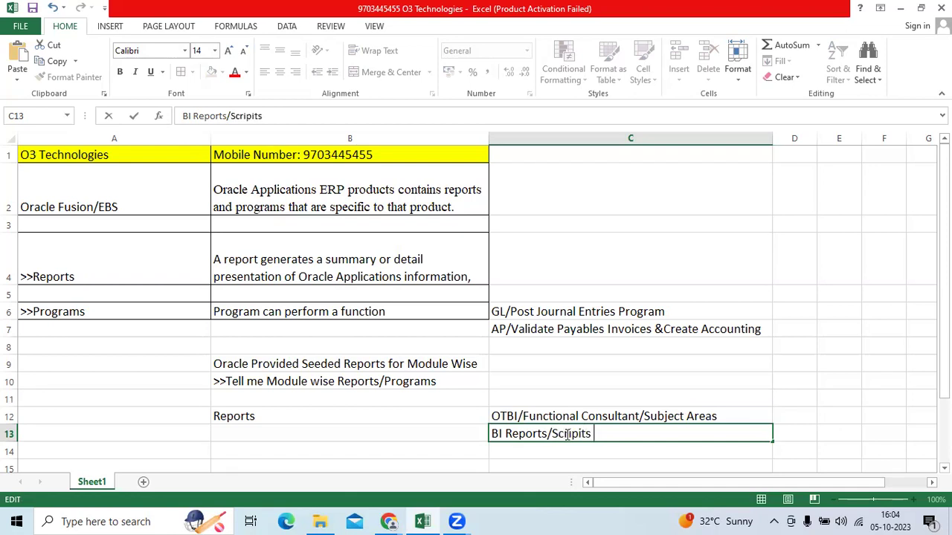
type("with Technical team")
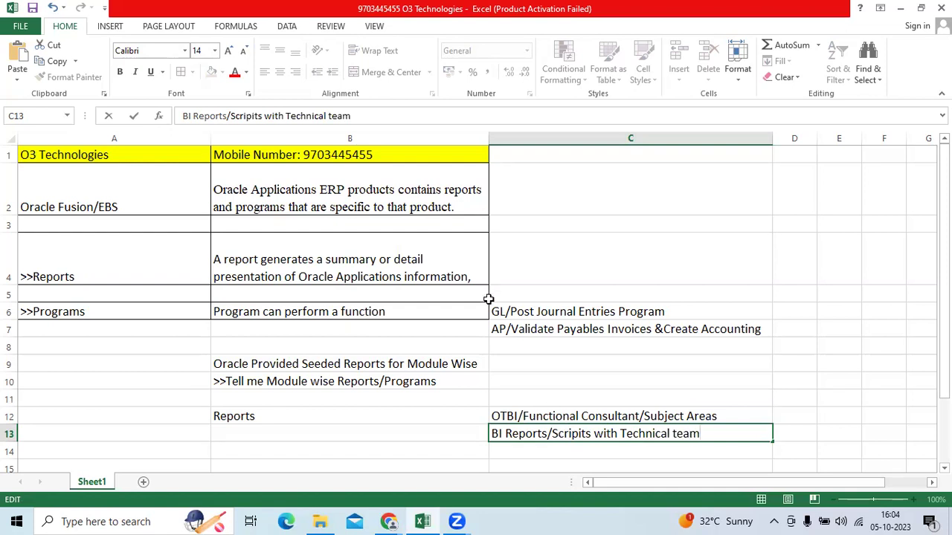
key("ctrl+Return")
- Enter "BI Reports" in cell B16 and the example "AR Invoice Print Report" beside it in C16
scroll(446, 305, "down", 2)
left_click(434, 316)
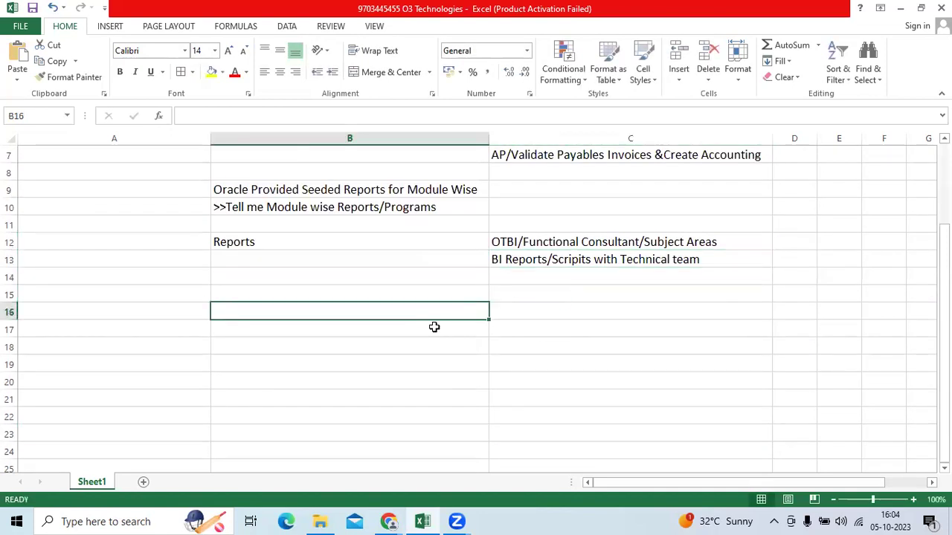
type("BI Reports")
key("Tab")
type("AR I")
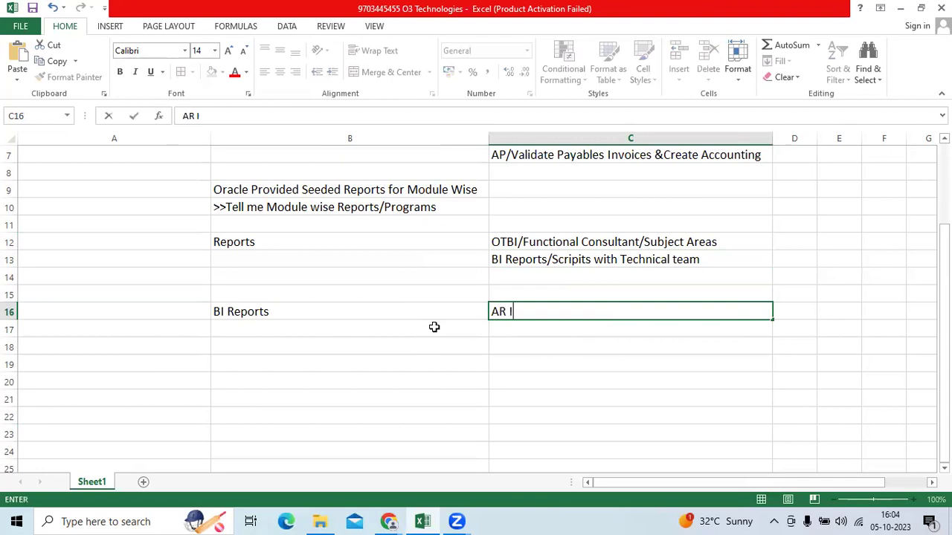
type("nvoice Print Report")
key("Return")
- Enter "AR Debit memo report" in cell C17 as the second BI report example
type("AR I")
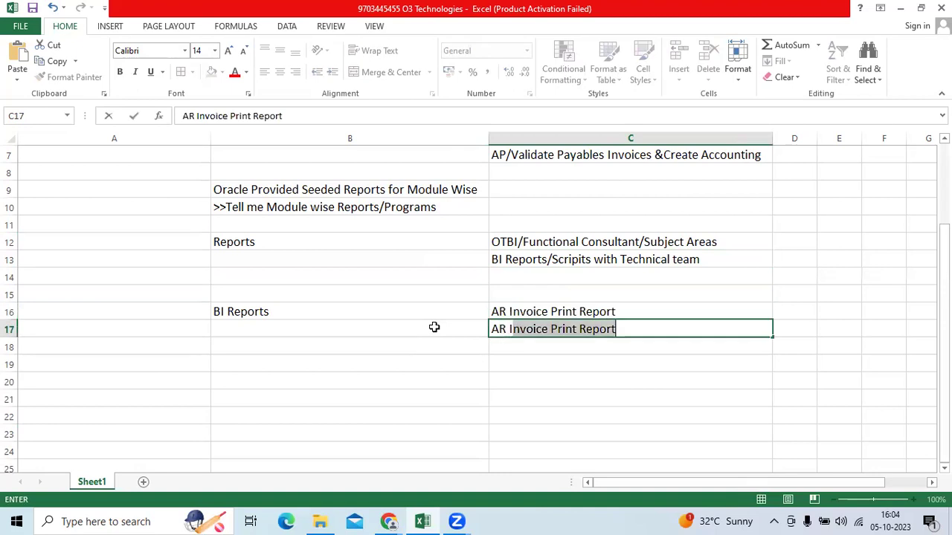
type("nvoice")
key("BackSpace")
key("BackSpace")
key("BackSpace")
key("BackSpace")
key("BackSpace")
key("BackSpace")
key("BackSpace")
key("BackSpace")
type("Debi")
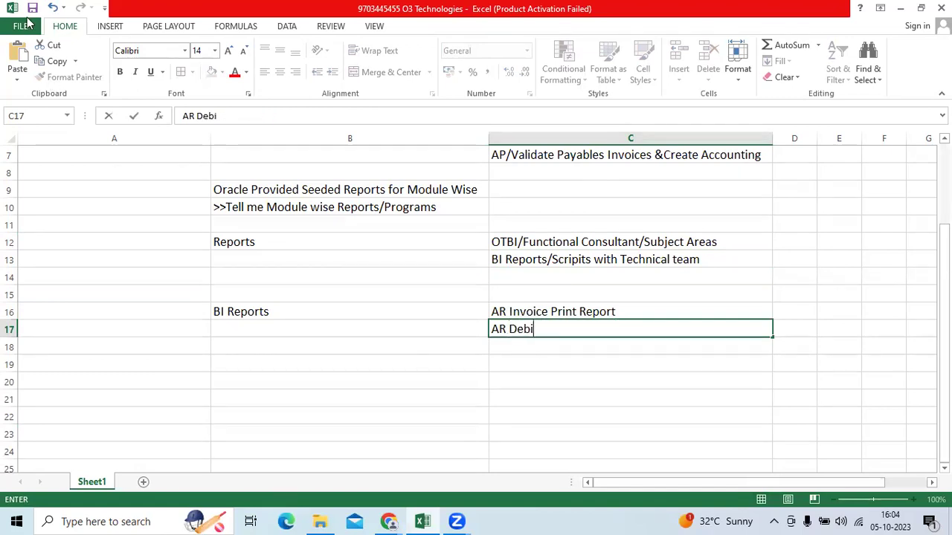
type("t memo repor")
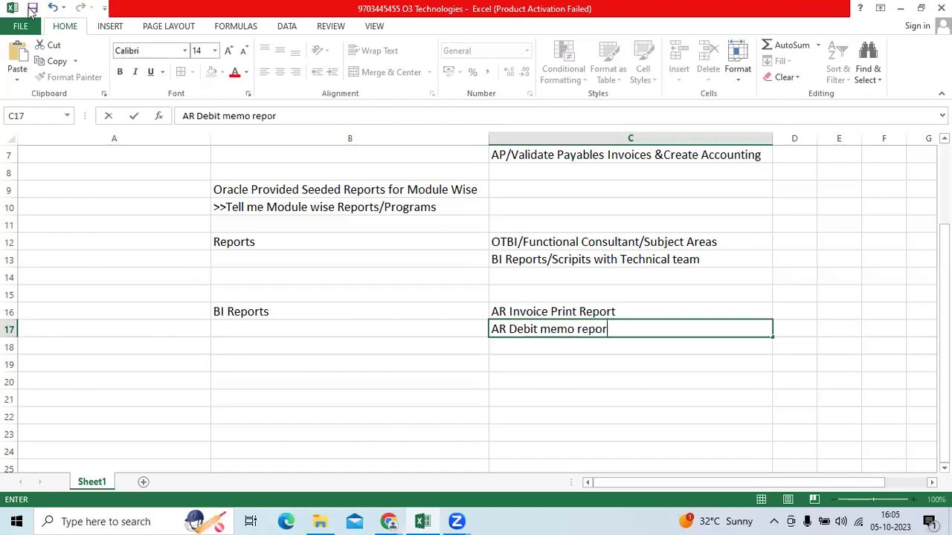
type("t")
key("ctrl+Return")
- Apply all borders to the BI Reports block in cells B16:C17
key("Up")
key("Left")
key("shift+Right")
key("shift+Down")
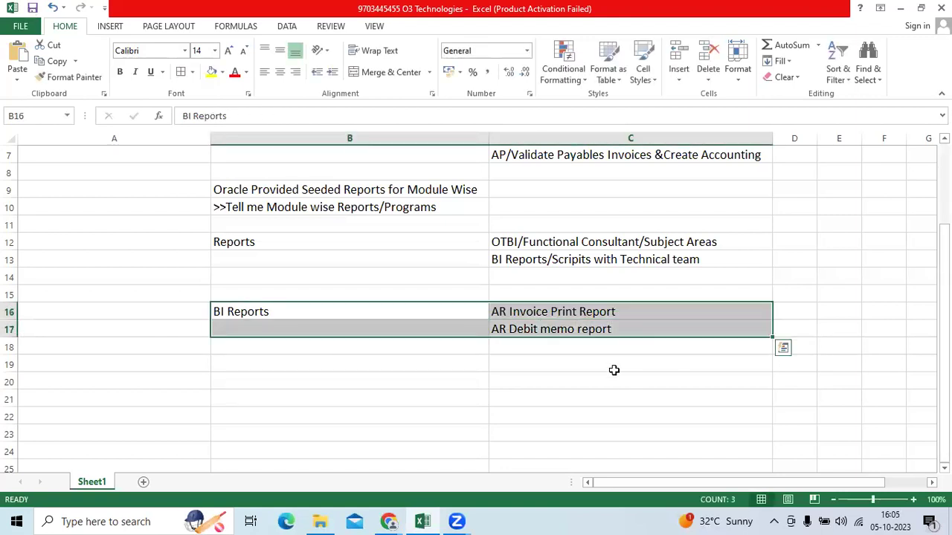
key("alt+h")
key("b")
key("a")
left_click(614, 369)
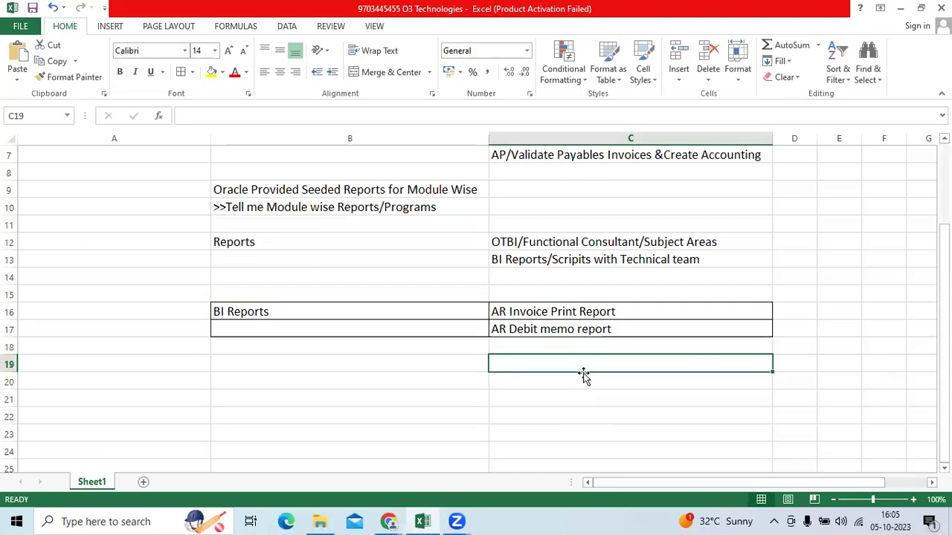
left_click(603, 312)
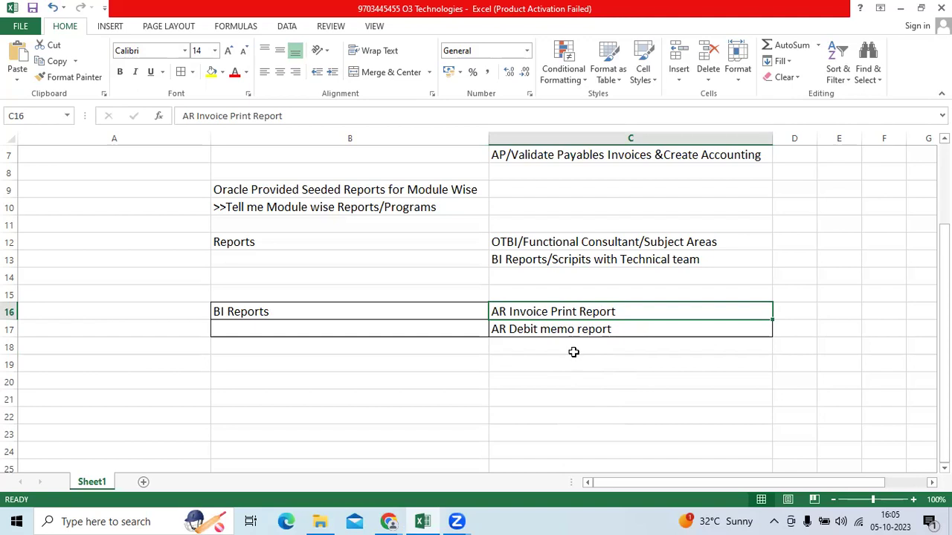
scroll(573, 352, "down", 1)
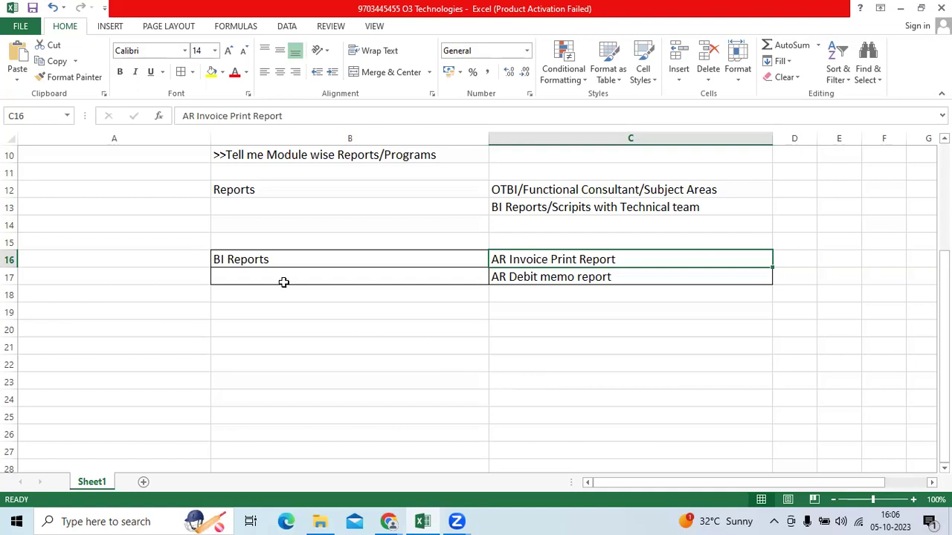
- Apply all borders to the notes in cells A2:C13
scroll(283, 282, "up", 3)
left_click(70, 186)
left_click_drag(591, 292, 644, 431)
left_click(185, 76)
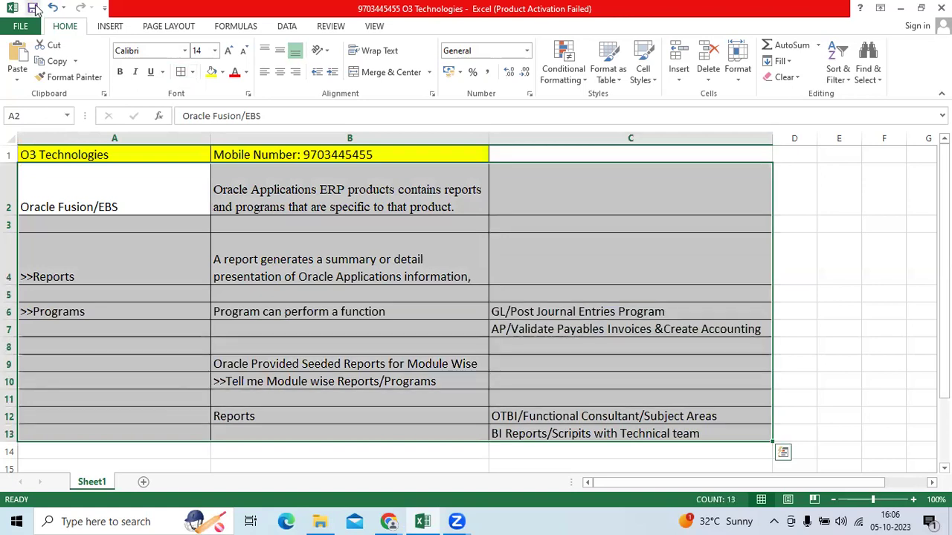
left_click(352, 369)
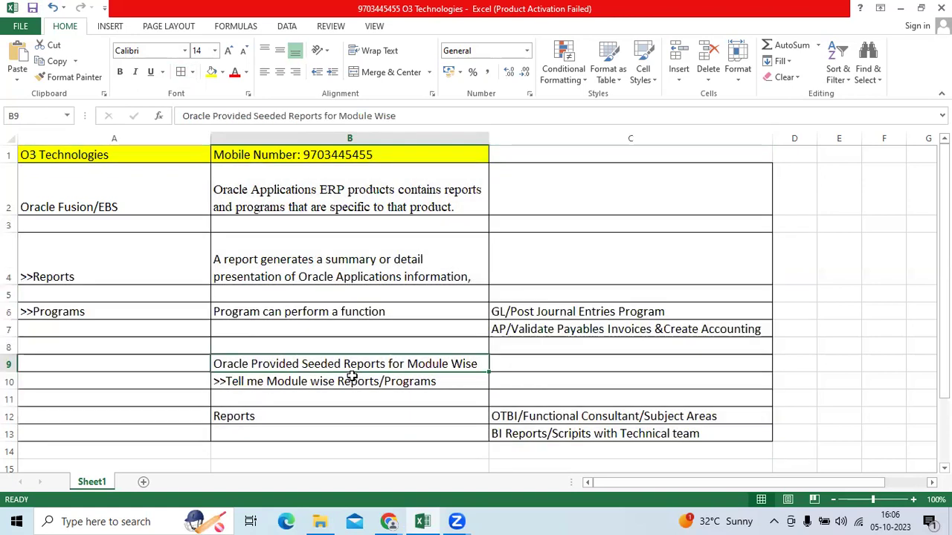